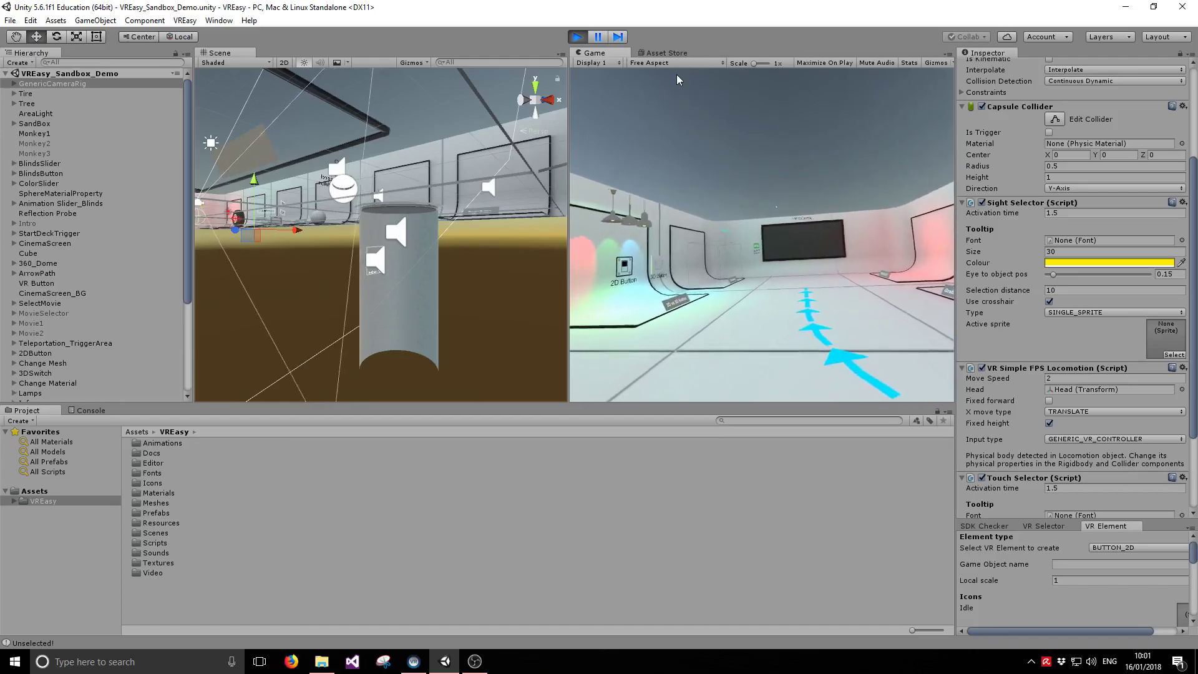
# Stop play mode and delete the existing GenericCameraRig from the scene.
pyautogui.click(578, 37)
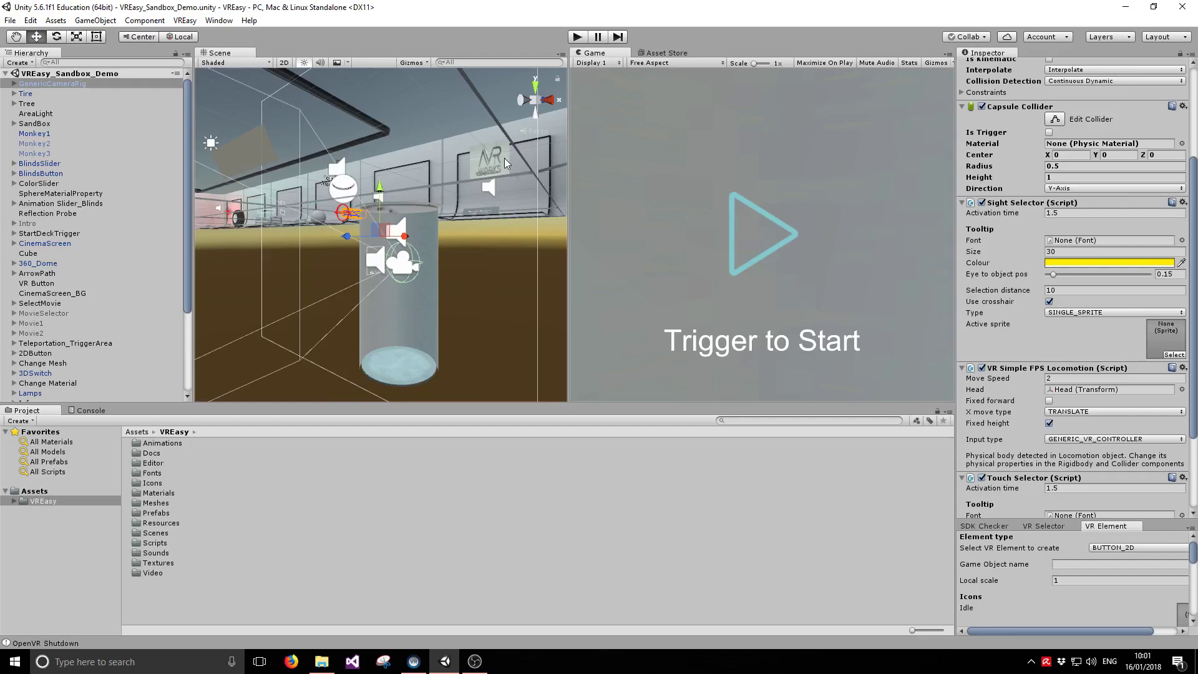
pyautogui.click(59, 83)
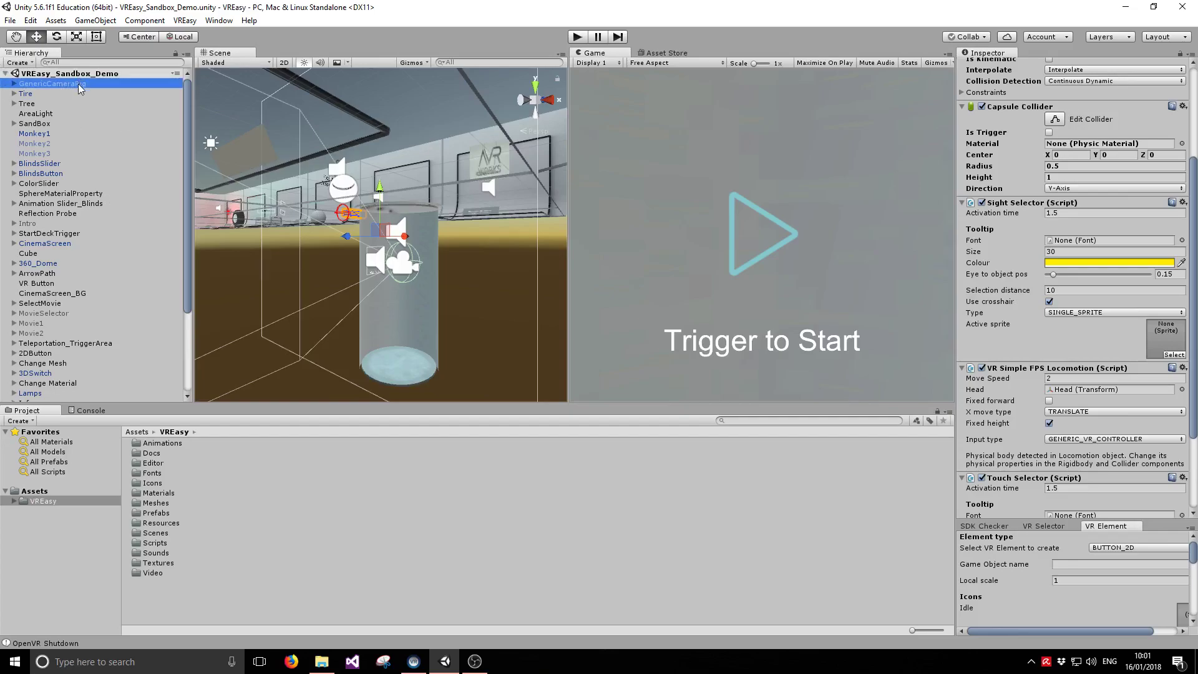
pyautogui.press('Delete')
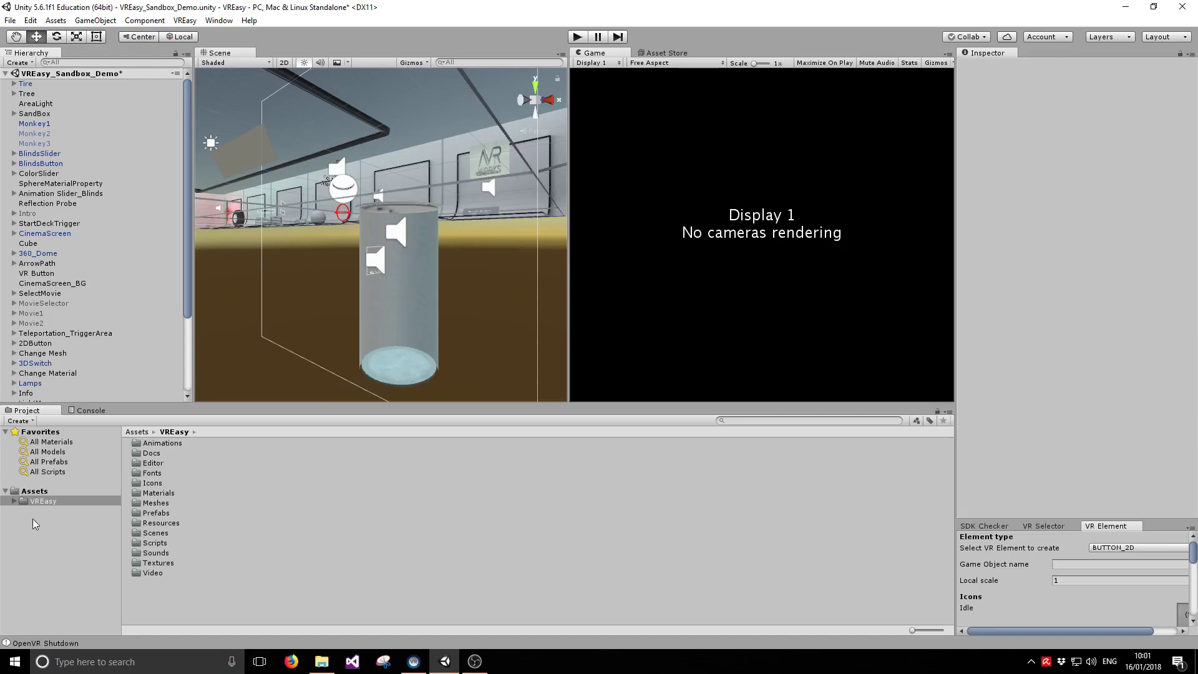
# Add a fresh GenericCameraRig to the scene from the VREasy Prefabs folder.
pyautogui.click(13, 502)
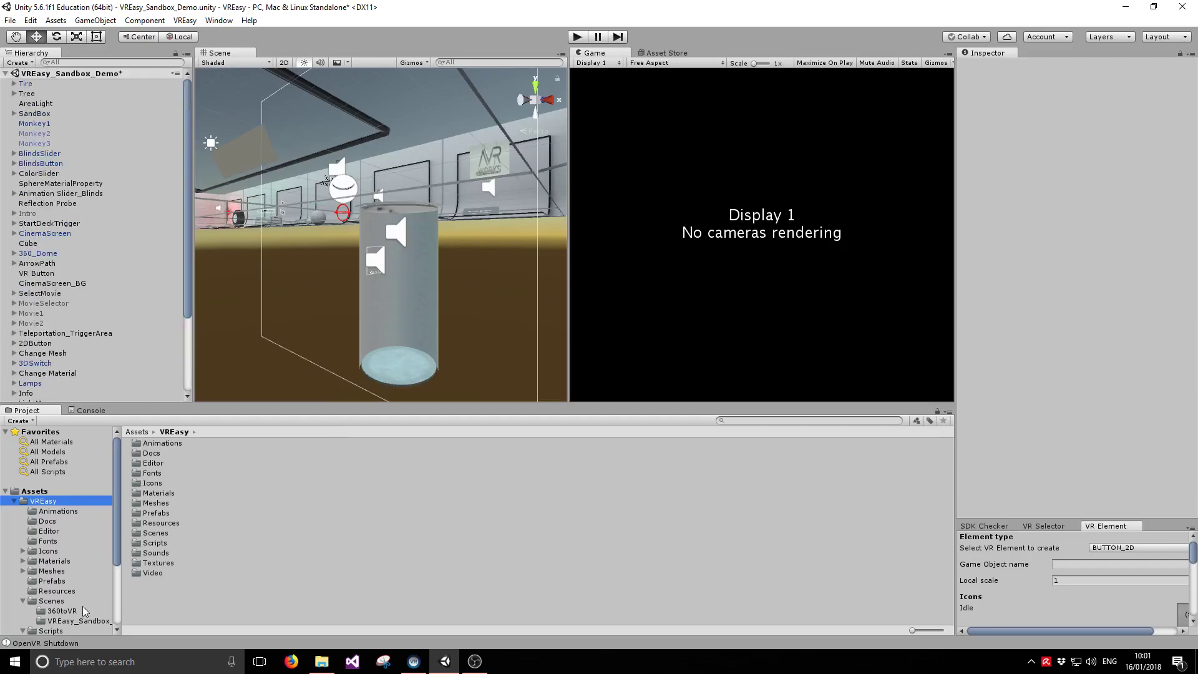
pyautogui.click(57, 584)
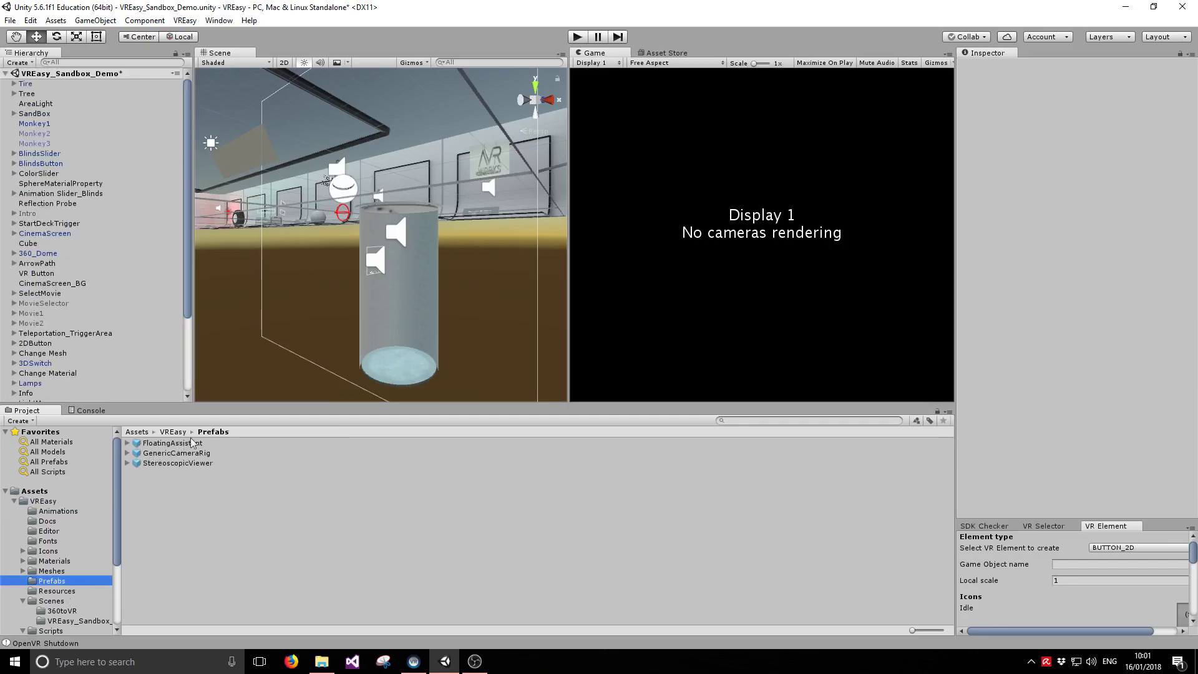
pyautogui.moveTo(194, 459); pyautogui.dragTo(72, 86)
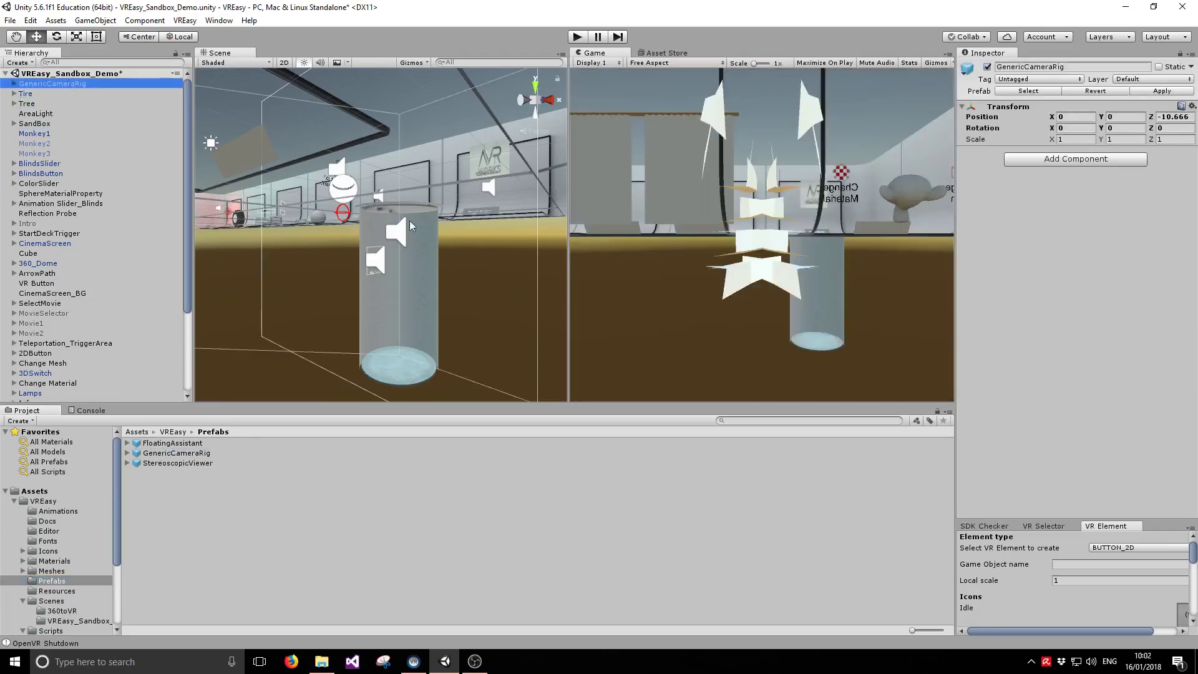
# Move the camera rig across the sandbox floor to about X -2.96, Z -0.14.
pyautogui.scroll(-3, 297, 267)
pyautogui.keyDown('alt'); pyautogui.moveTo(354, 238); pyautogui.dragTo(259, 282); pyautogui.keyUp('alt')
pyautogui.moveTo(217, 218); pyautogui.dragTo(363, 228)
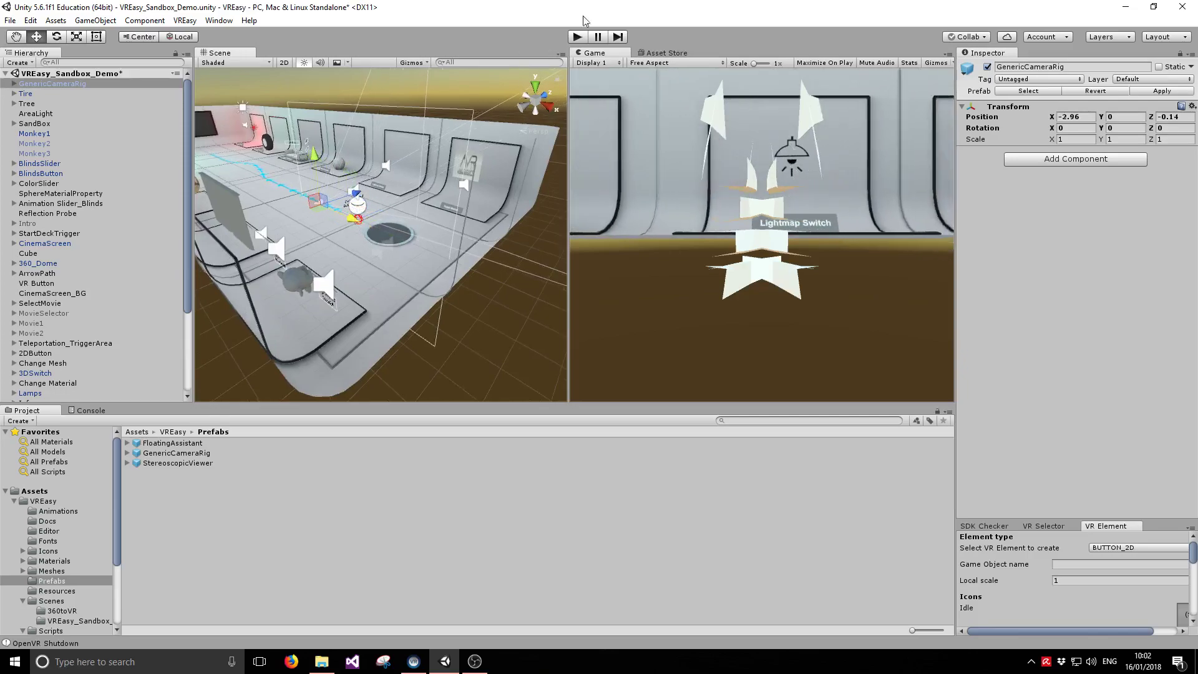
# Run the scene to check head tracking with the new camera rig, and stop play mode.
pyautogui.click(580, 37)
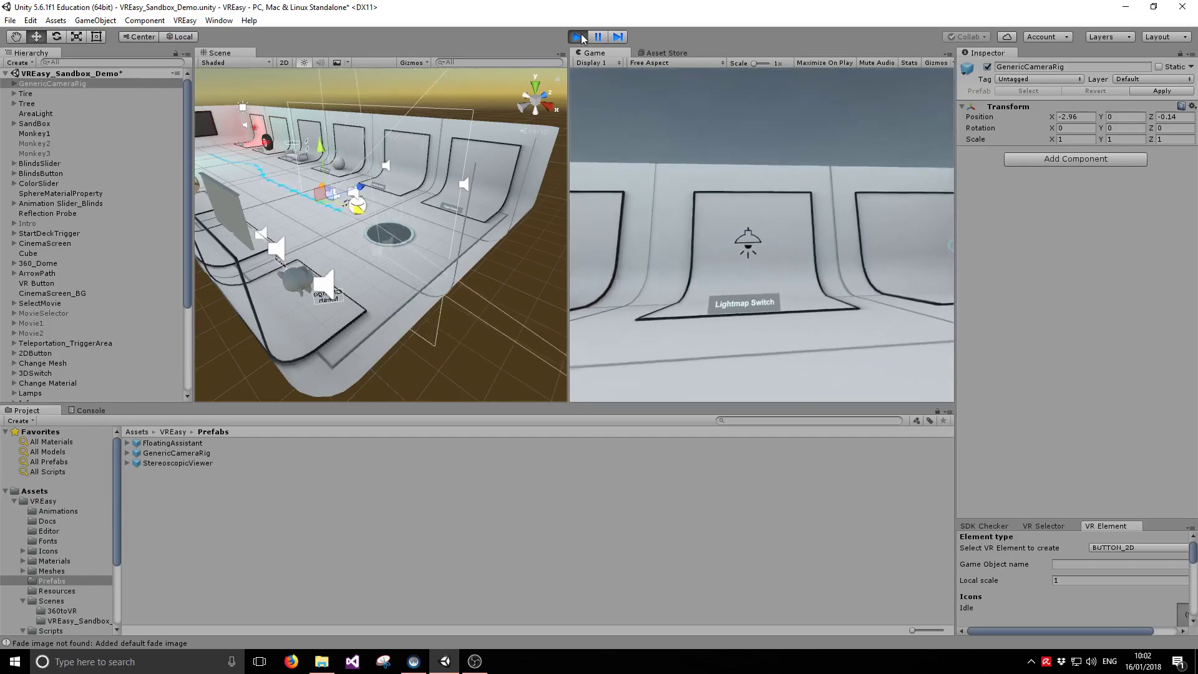
pyautogui.click(579, 37)
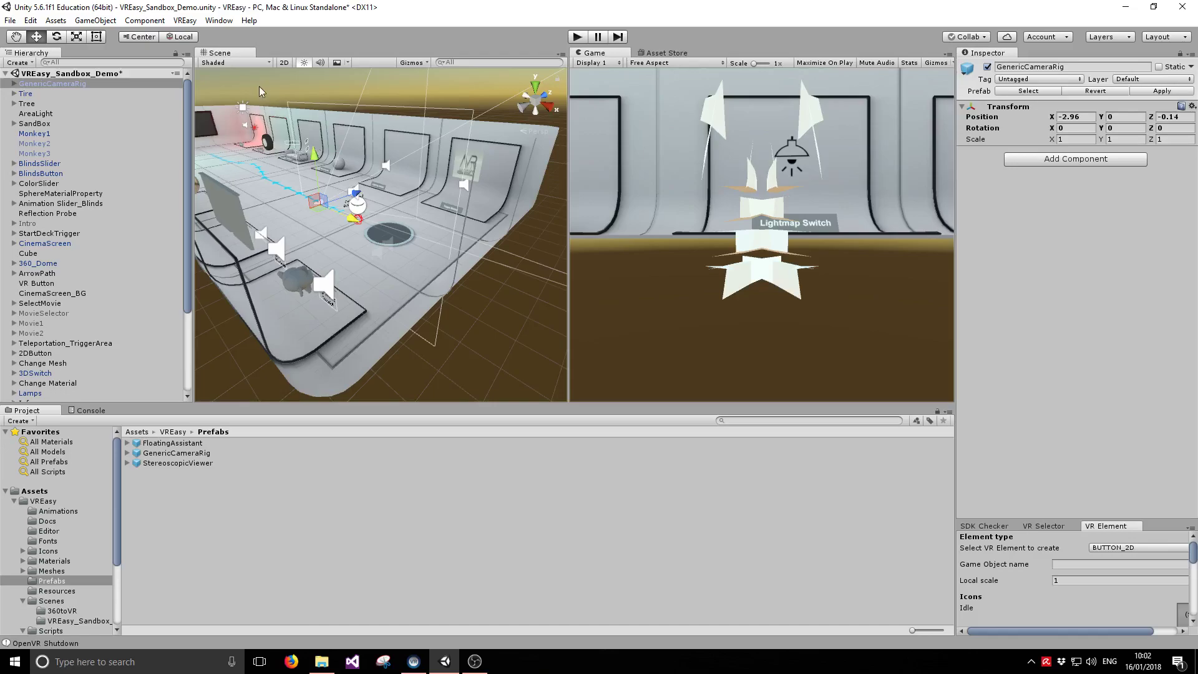
# Create a POINTER type VR selector on the camera rig's RightController.
pyautogui.keyDown('alt'); pyautogui.moveTo(278, 175); pyautogui.dragTo(396, 223); pyautogui.keyUp('alt')
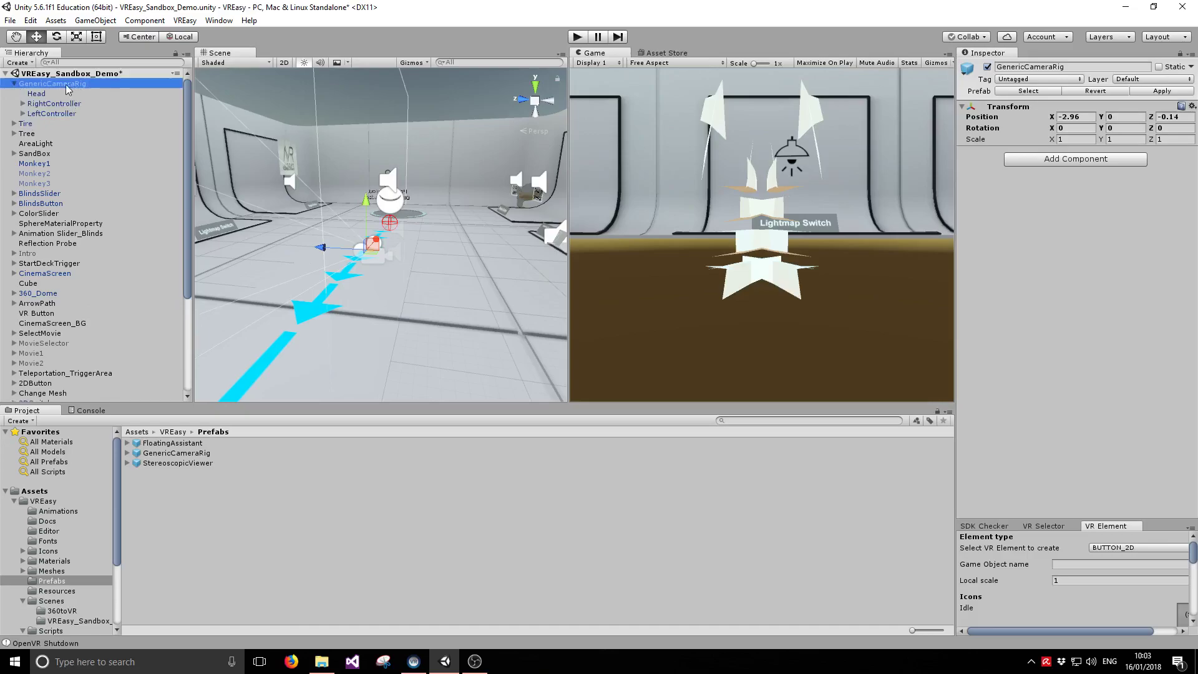
pyautogui.click(14, 84)
pyautogui.click(14, 83)
pyautogui.click(51, 104)
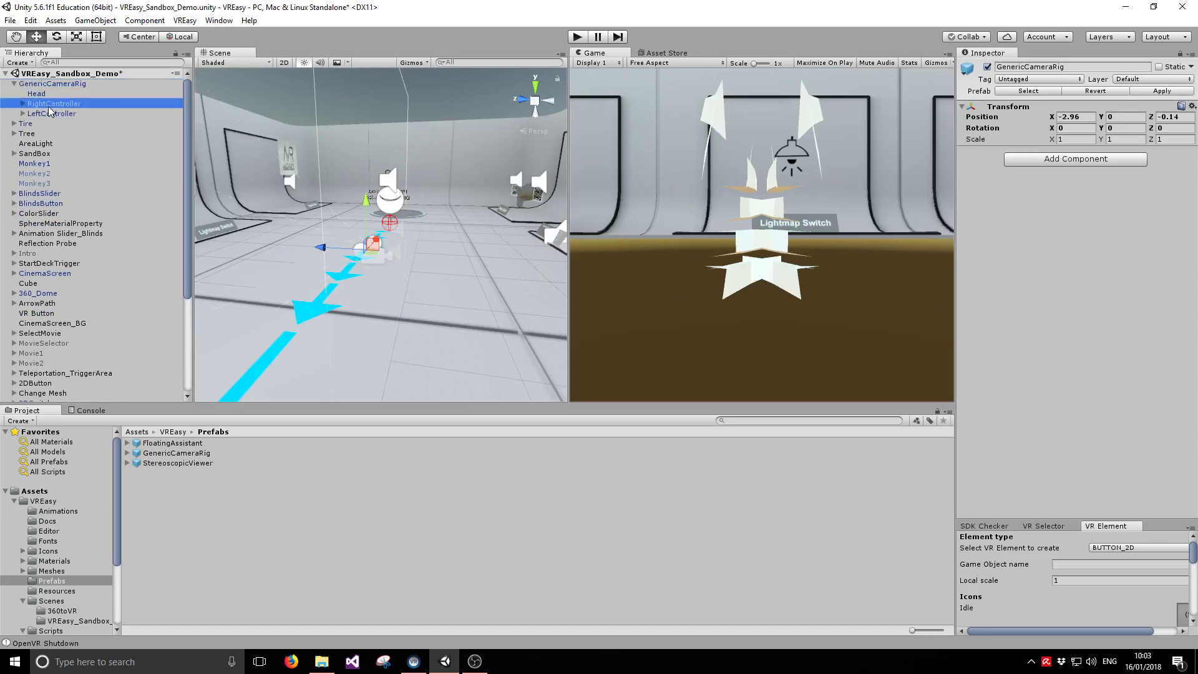
pyautogui.click(56, 115)
pyautogui.click(34, 104)
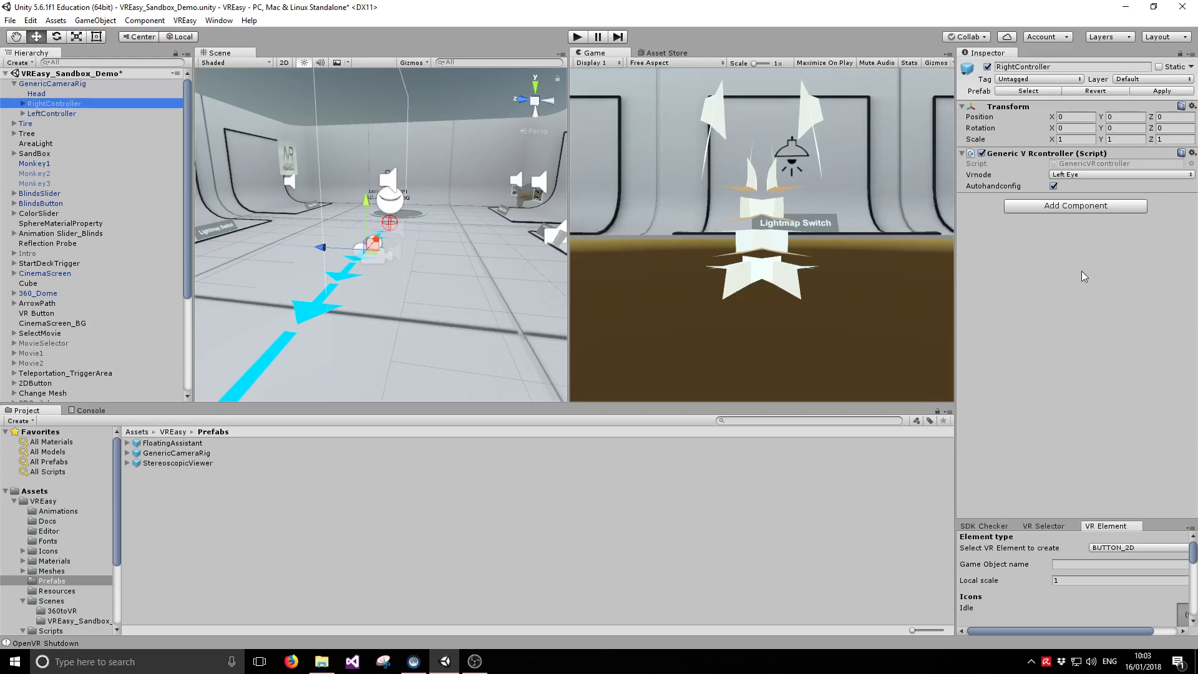
pyautogui.moveTo(1077, 520); pyautogui.dragTo(1061, 337)
pyautogui.click(1033, 347)
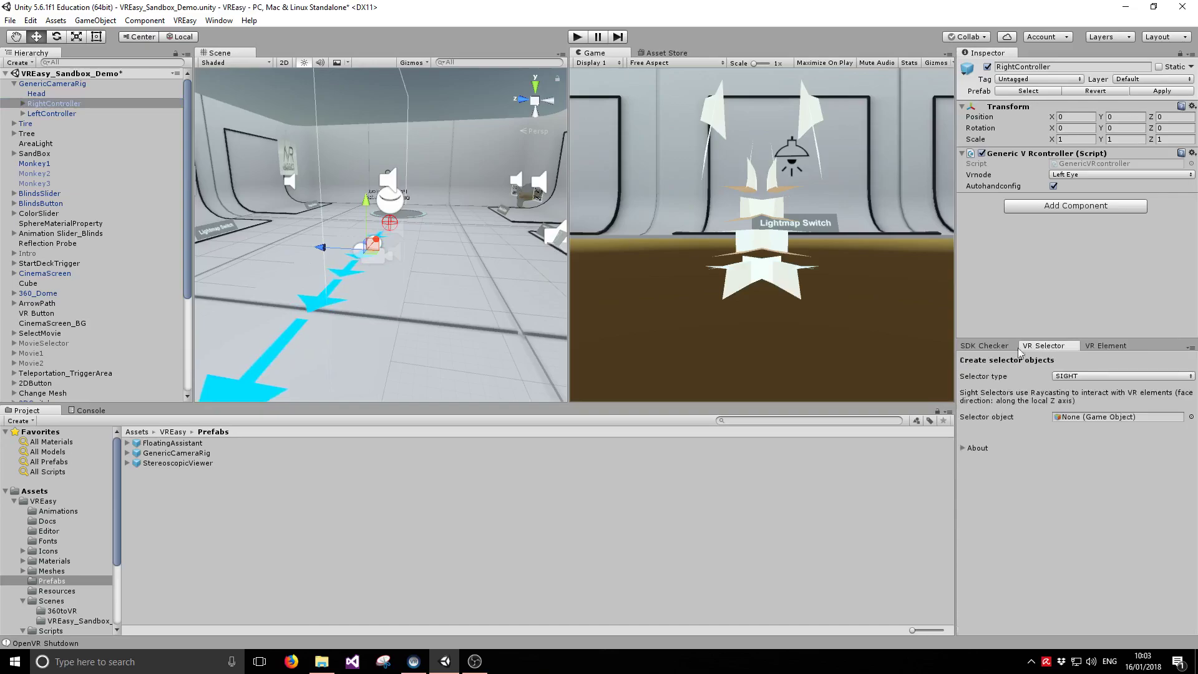
pyautogui.click(1075, 377)
pyautogui.click(1083, 399)
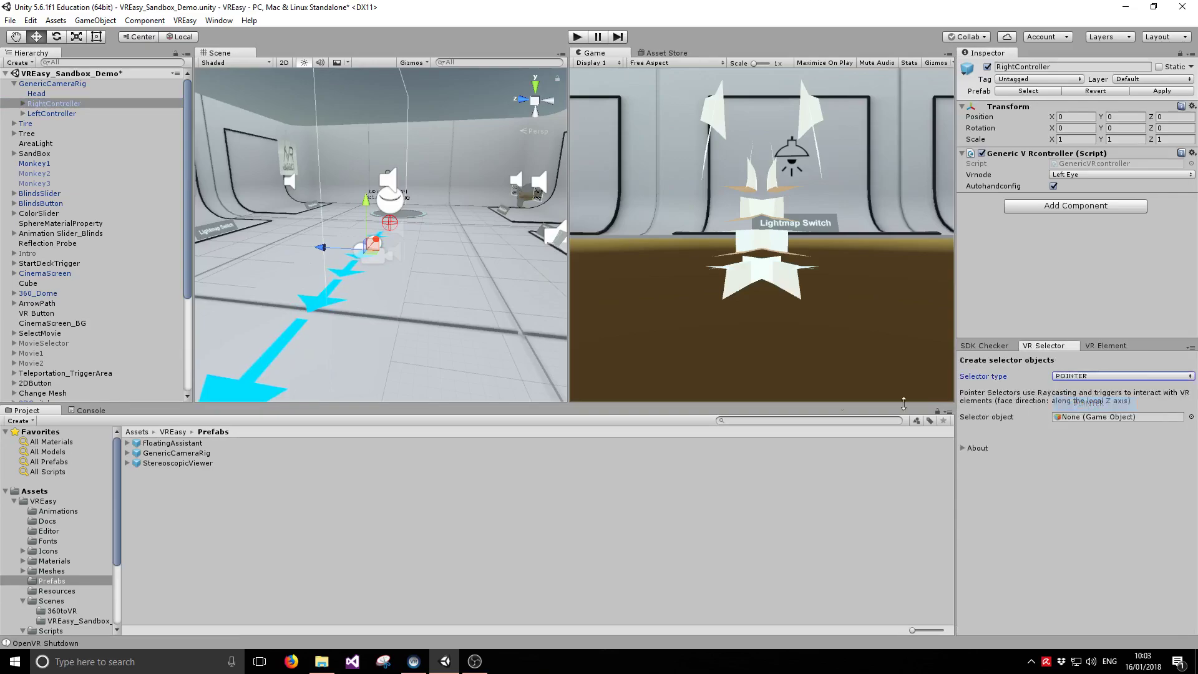
pyautogui.moveTo(45, 109); pyautogui.dragTo(1095, 416)
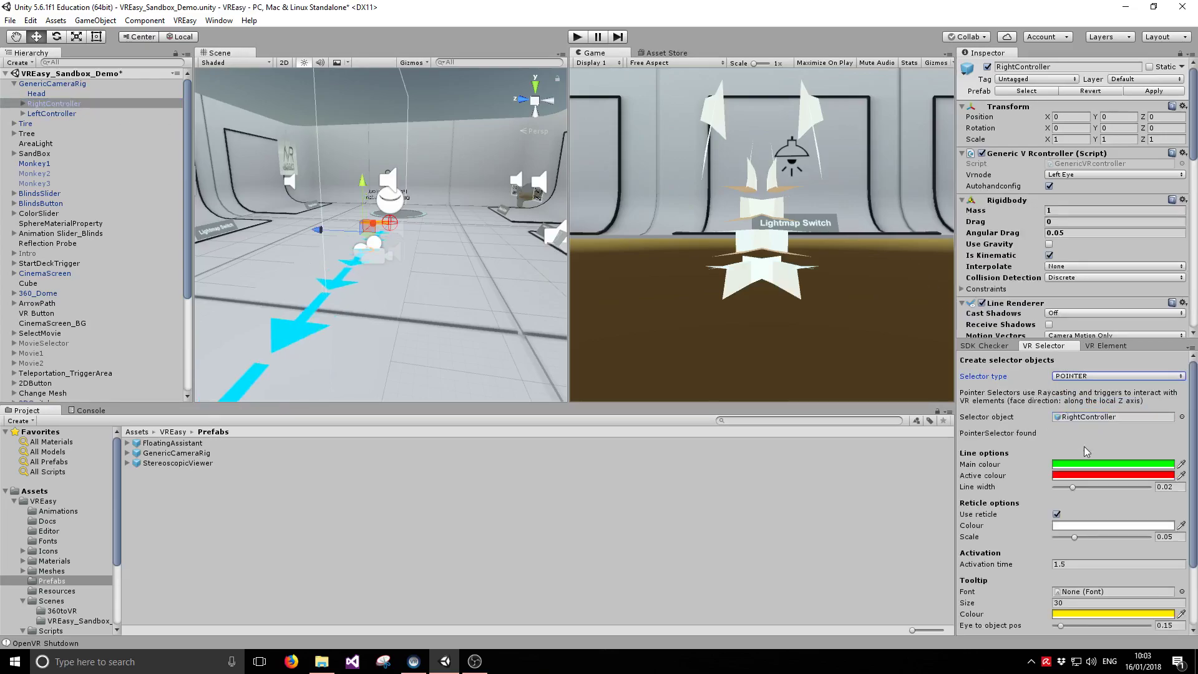
# Link a GenericControllerTrigger to the RightController's pointer selector.
pyautogui.scroll(-5, 1084, 447)
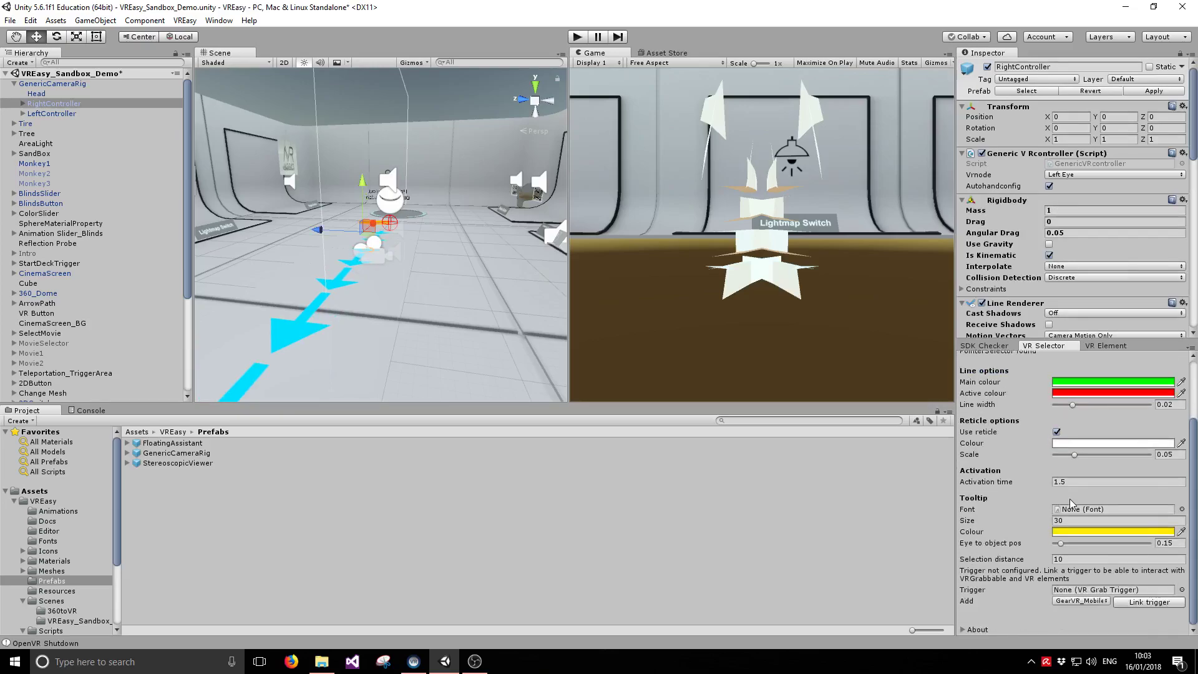
pyautogui.click(1094, 602)
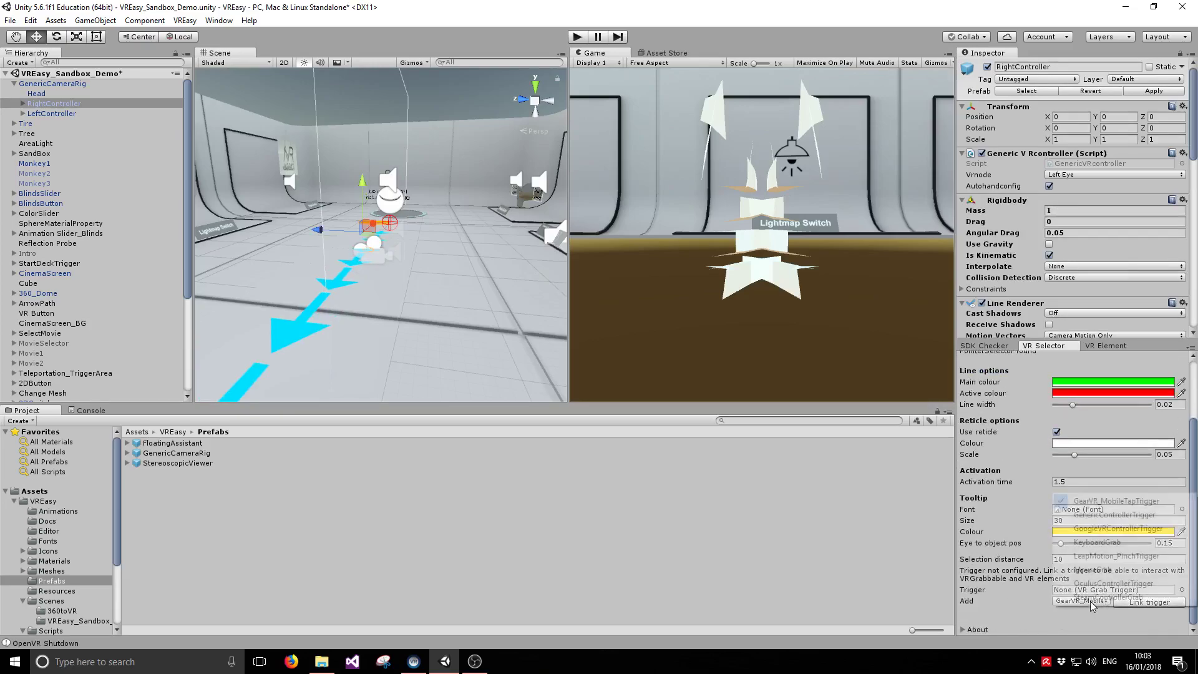
pyautogui.click(1028, 601)
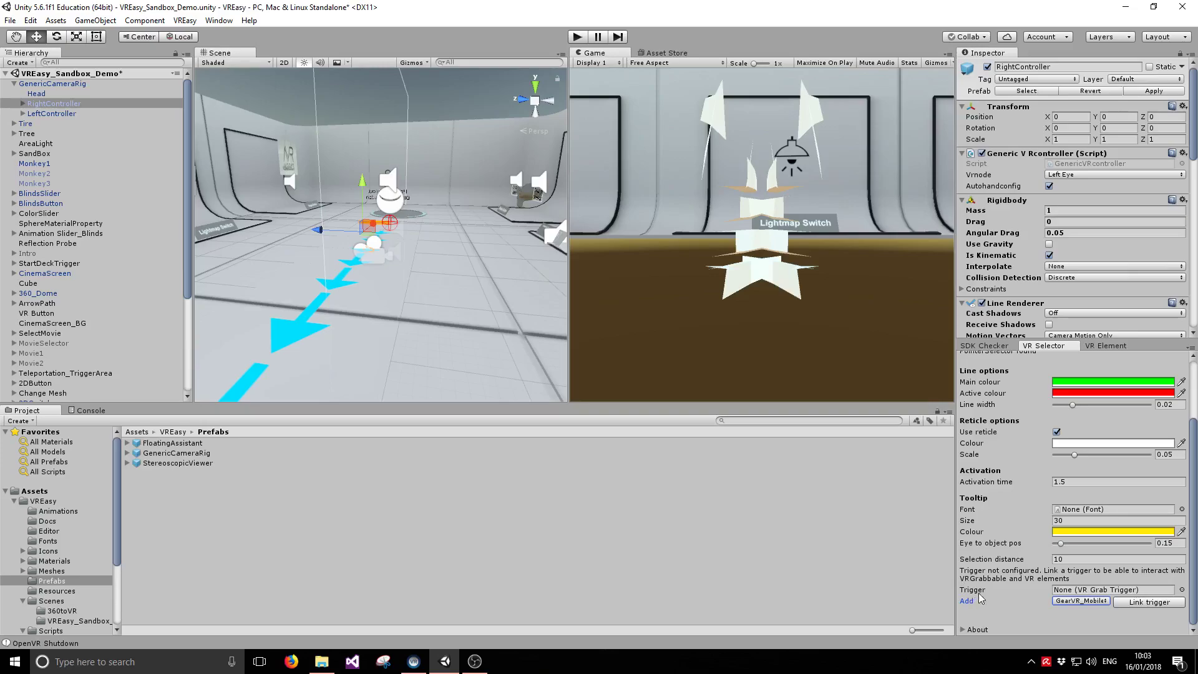
pyautogui.click(1076, 602)
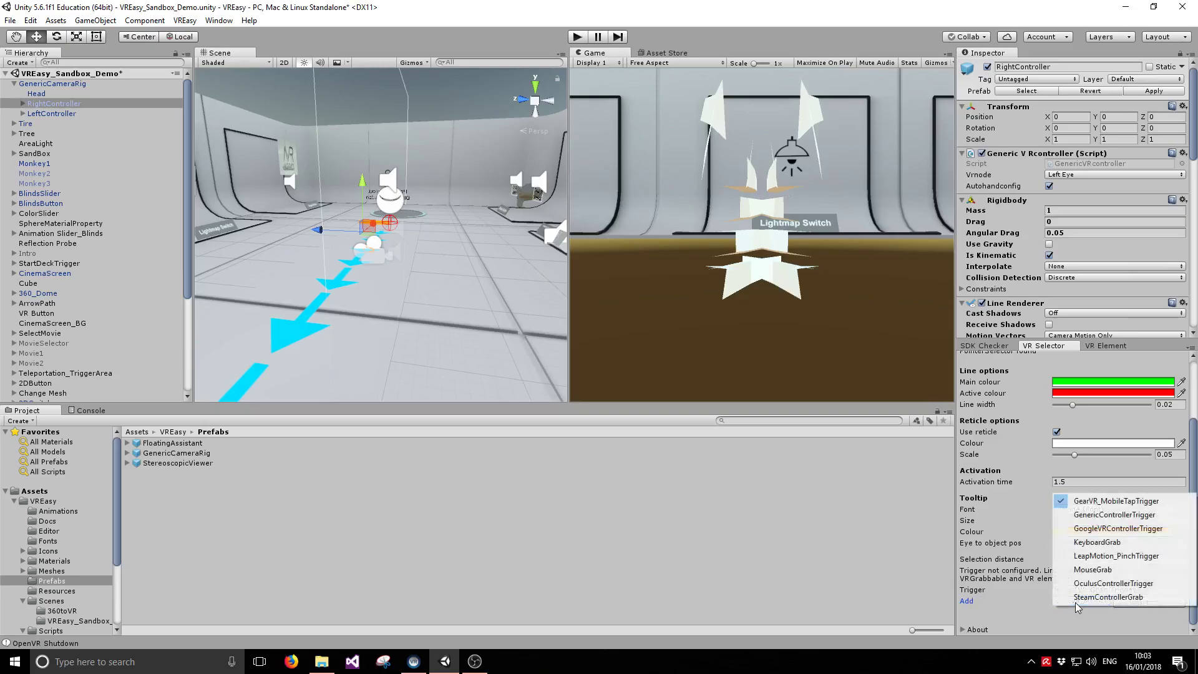
pyautogui.click(1127, 519)
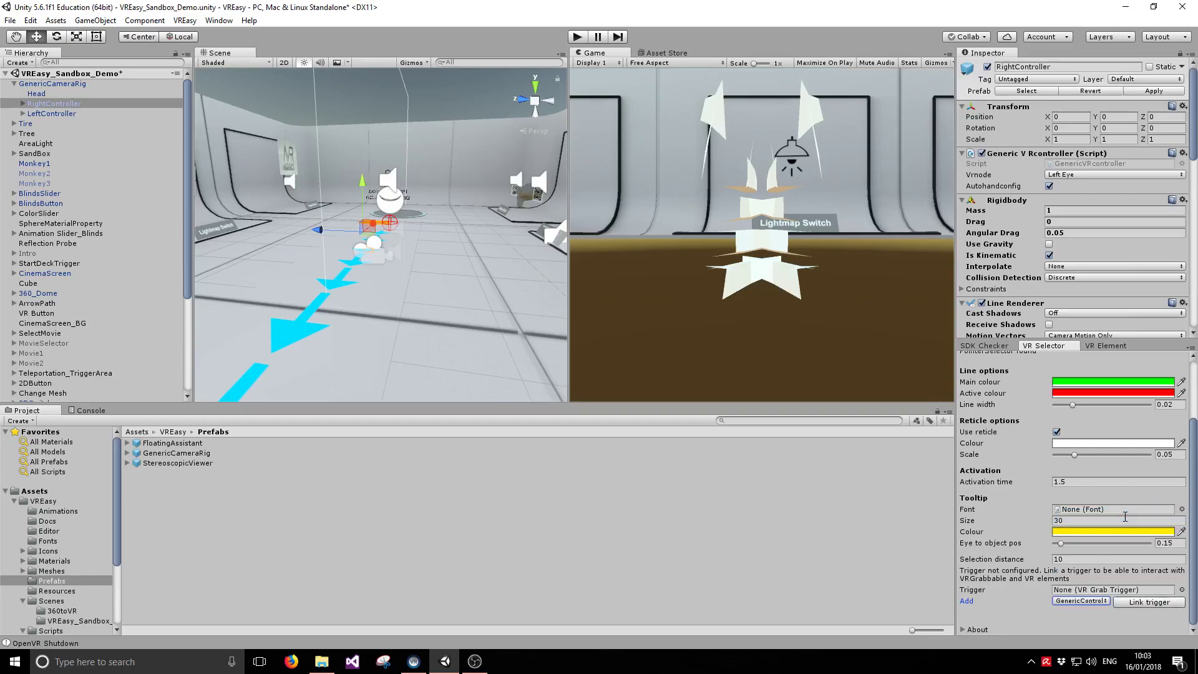
pyautogui.click(1091, 601)
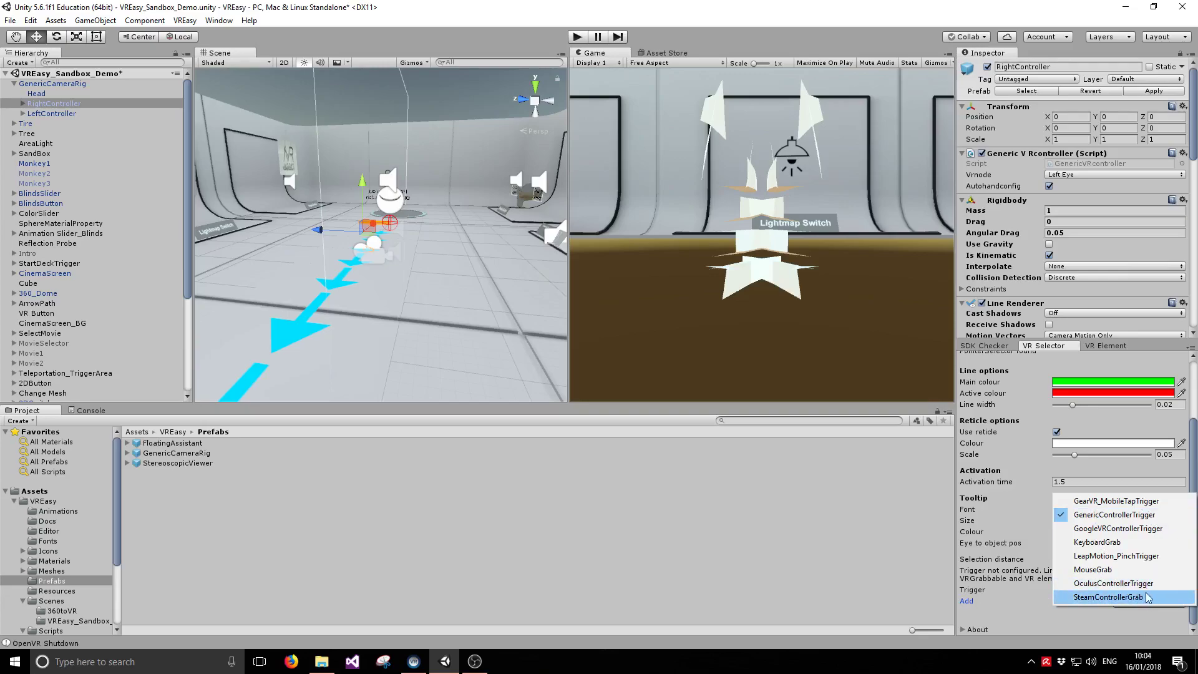
pyautogui.click(1119, 516)
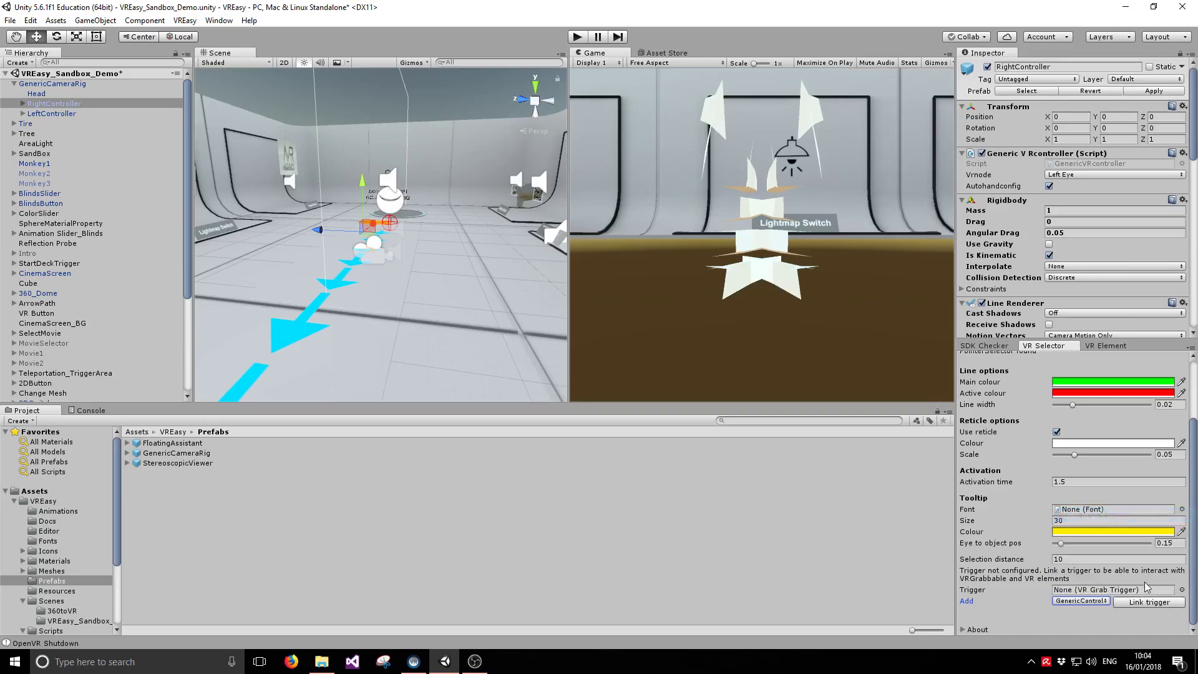
pyautogui.click(1139, 603)
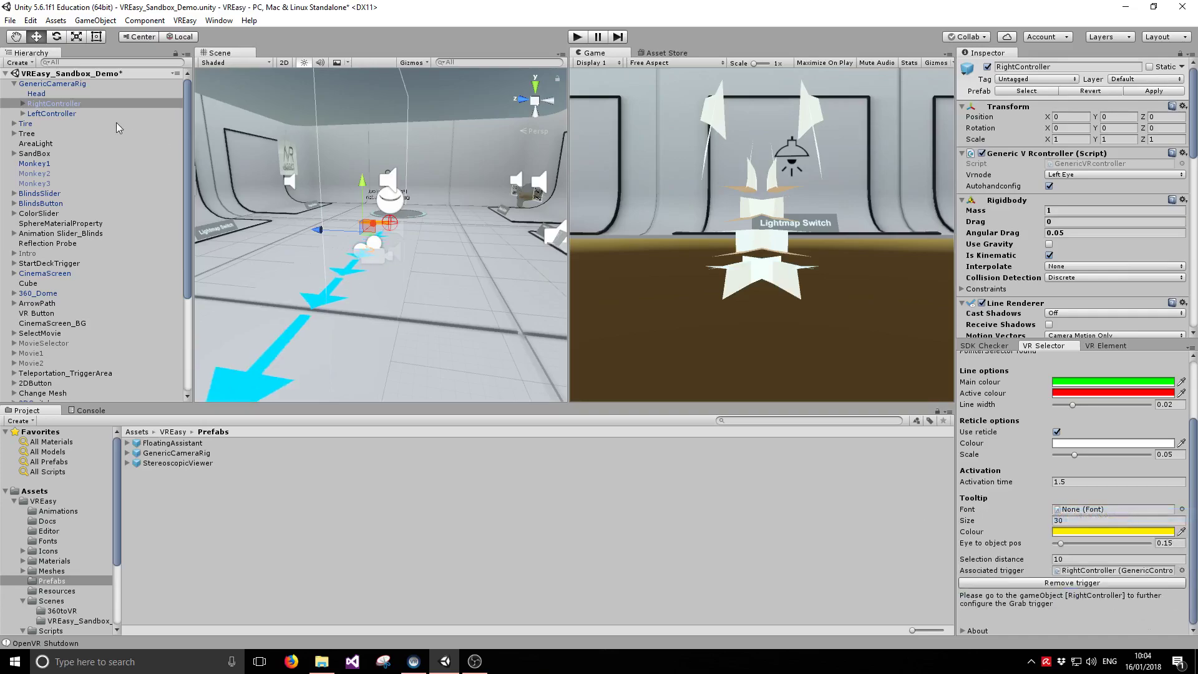
# Set the RightController trigger's Vr_button to STEAMVR_RIGHT_TRACKPAD_TOUCH.
pyautogui.click(64, 105)
pyautogui.scroll(-10, 1119, 173)
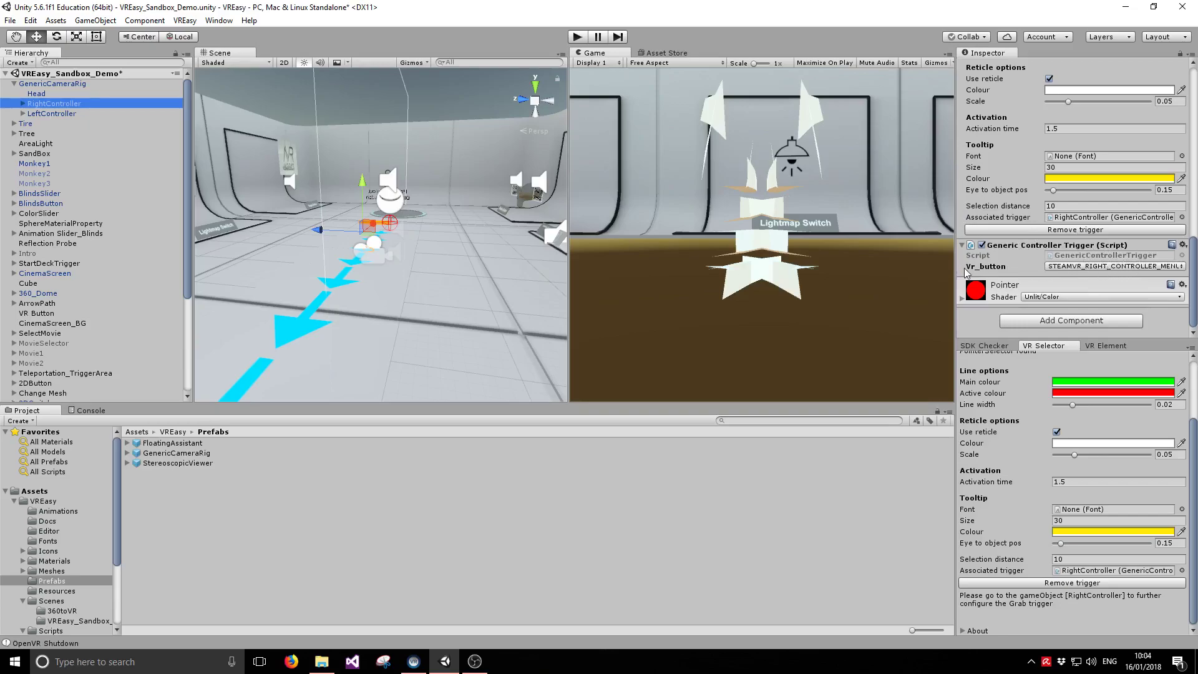
pyautogui.click(1072, 267)
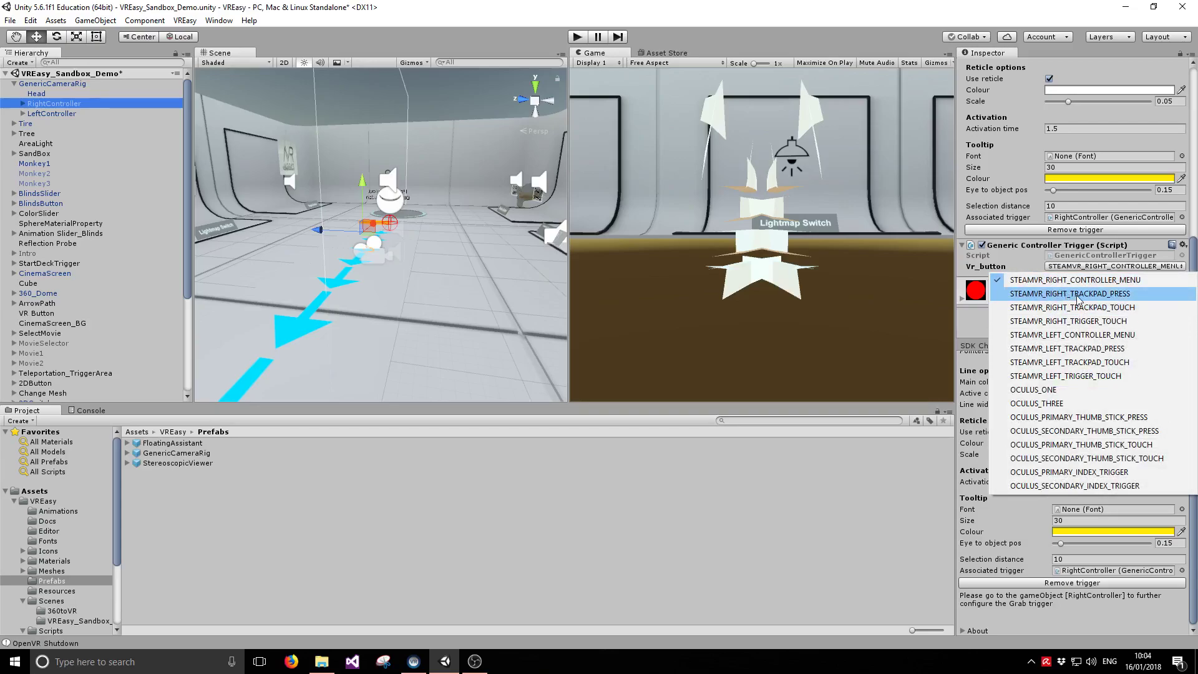
pyautogui.click(1144, 312)
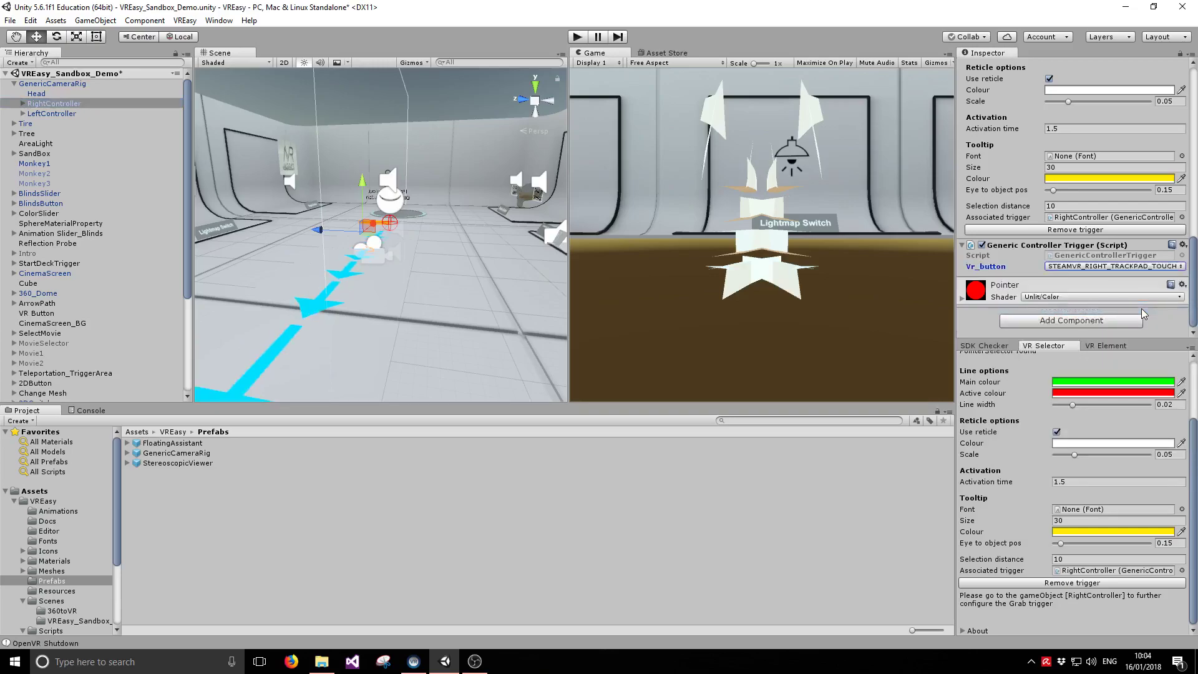
# Run the scene to test the right controller's pointer, and stop play mode.
pyautogui.click(578, 38)
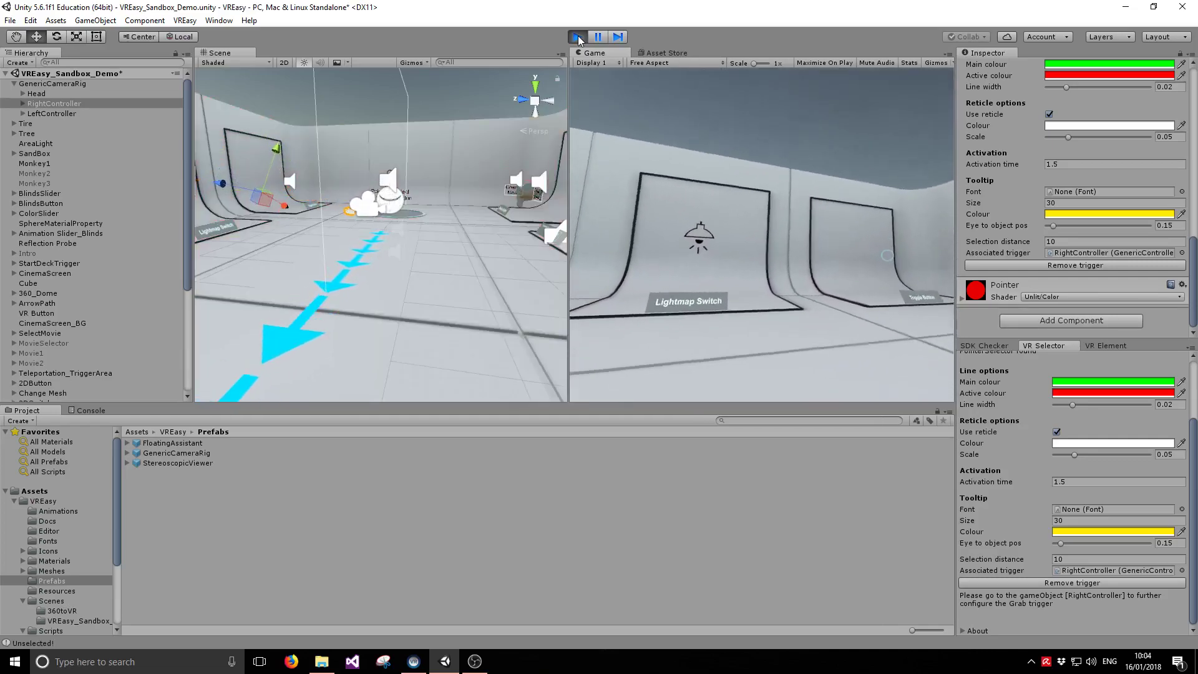
pyautogui.click(579, 38)
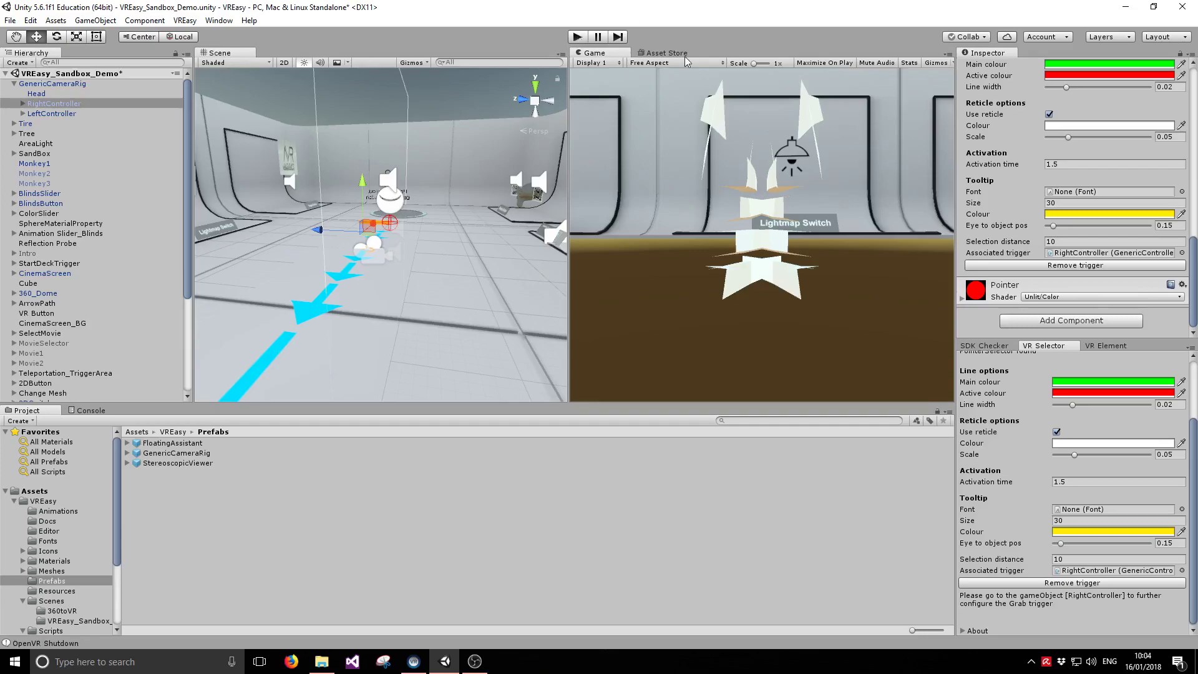
# Add a VR Simple FPS Locomotion component to the GenericCameraRig.
pyautogui.click(82, 85)
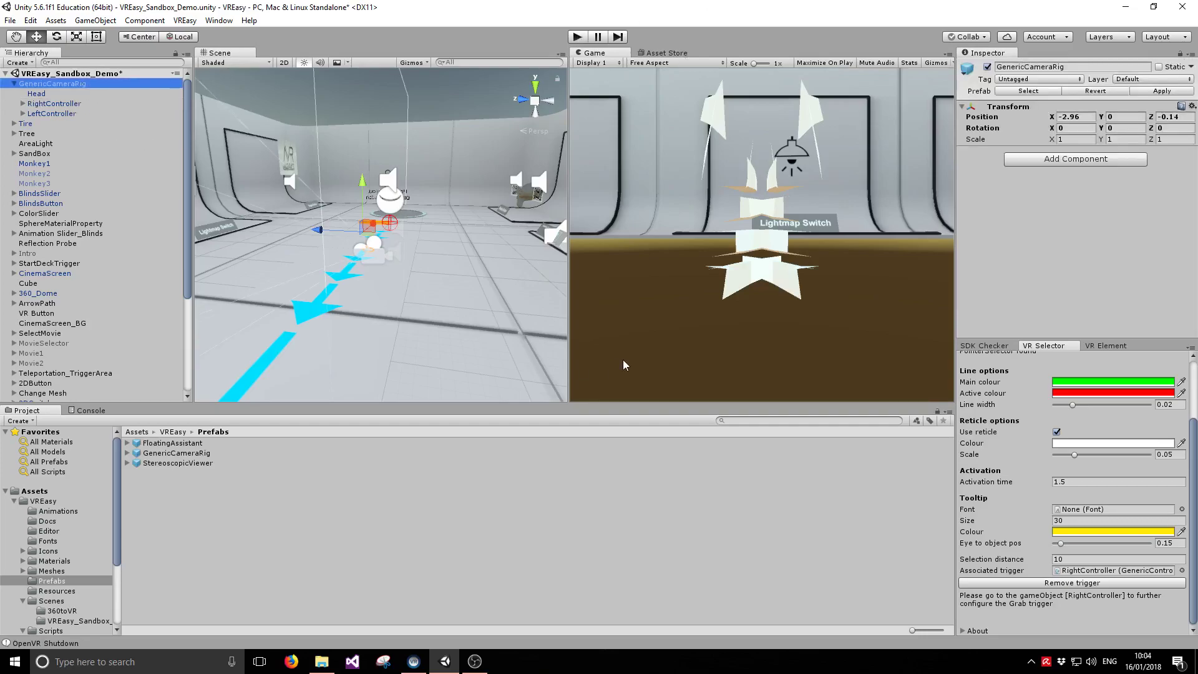
pyautogui.click(14, 84)
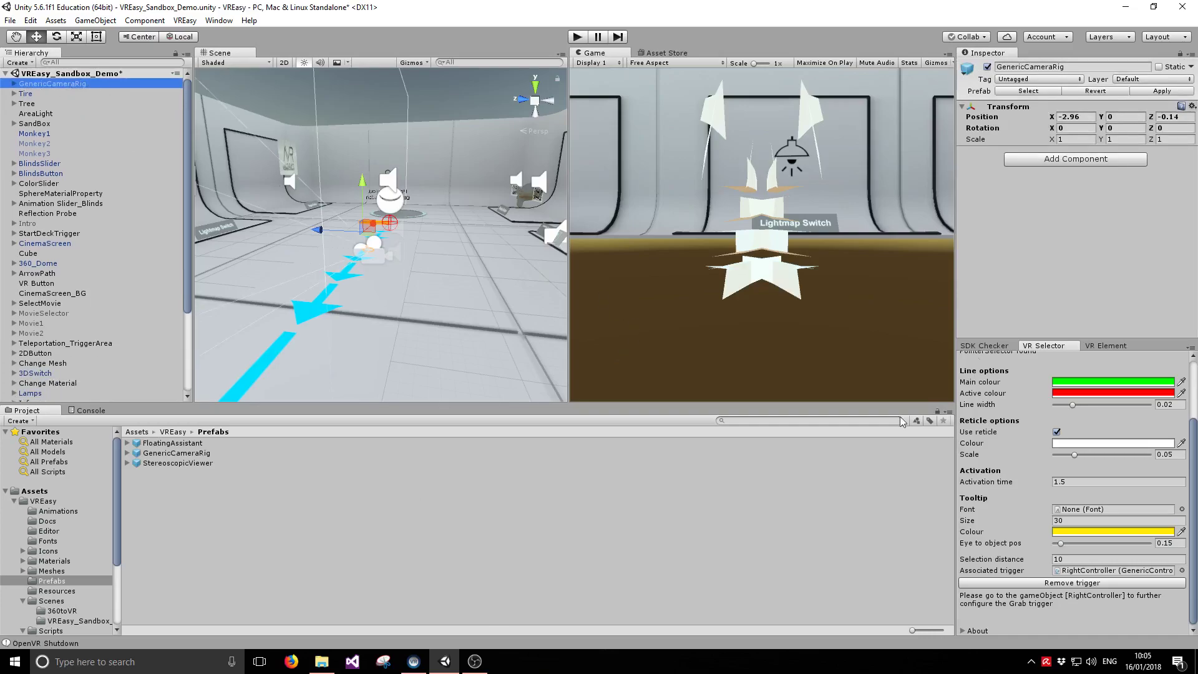
pyautogui.click(1085, 159)
pyautogui.write('vrsim')
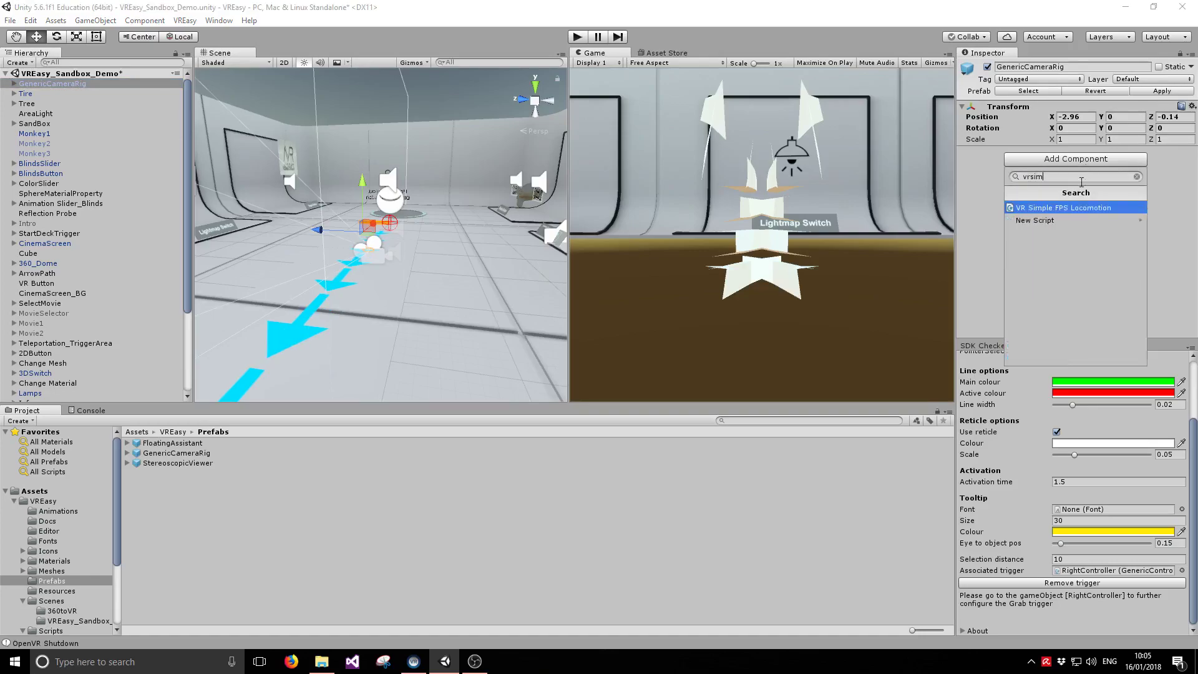
pyautogui.click(1072, 208)
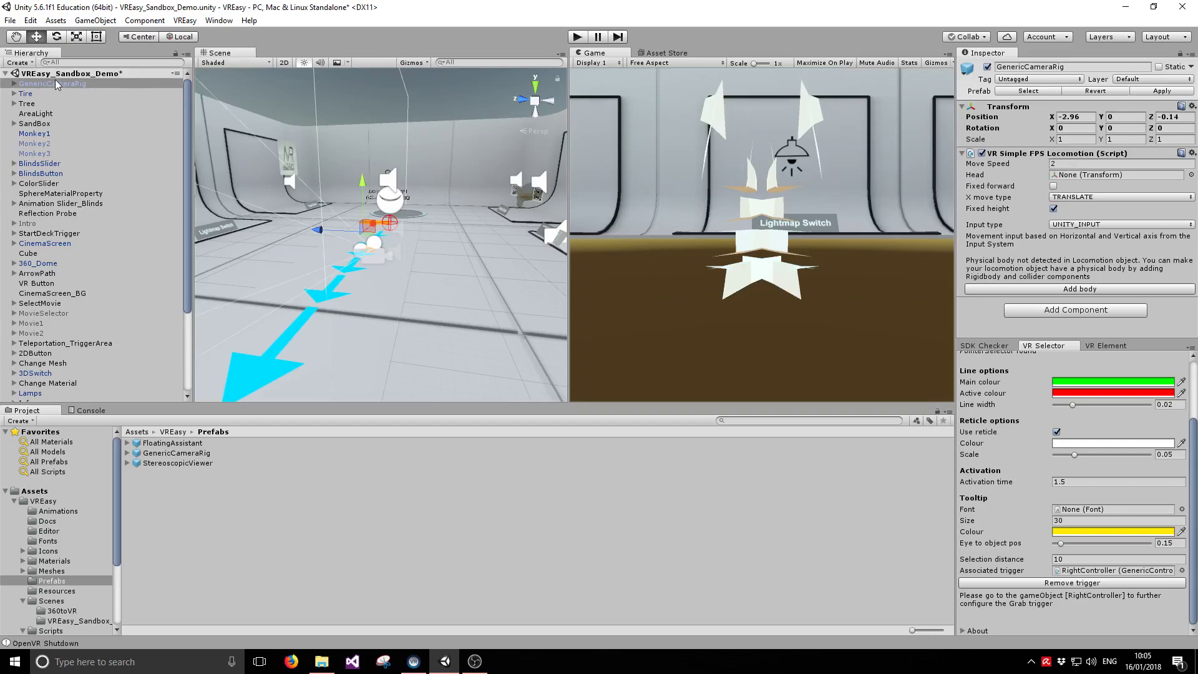
# Assign the rig's Head object as the locomotion head and keep X move type at TRANSLATE.
pyautogui.click(14, 83)
pyautogui.moveTo(36, 94); pyautogui.dragTo(1123, 176)
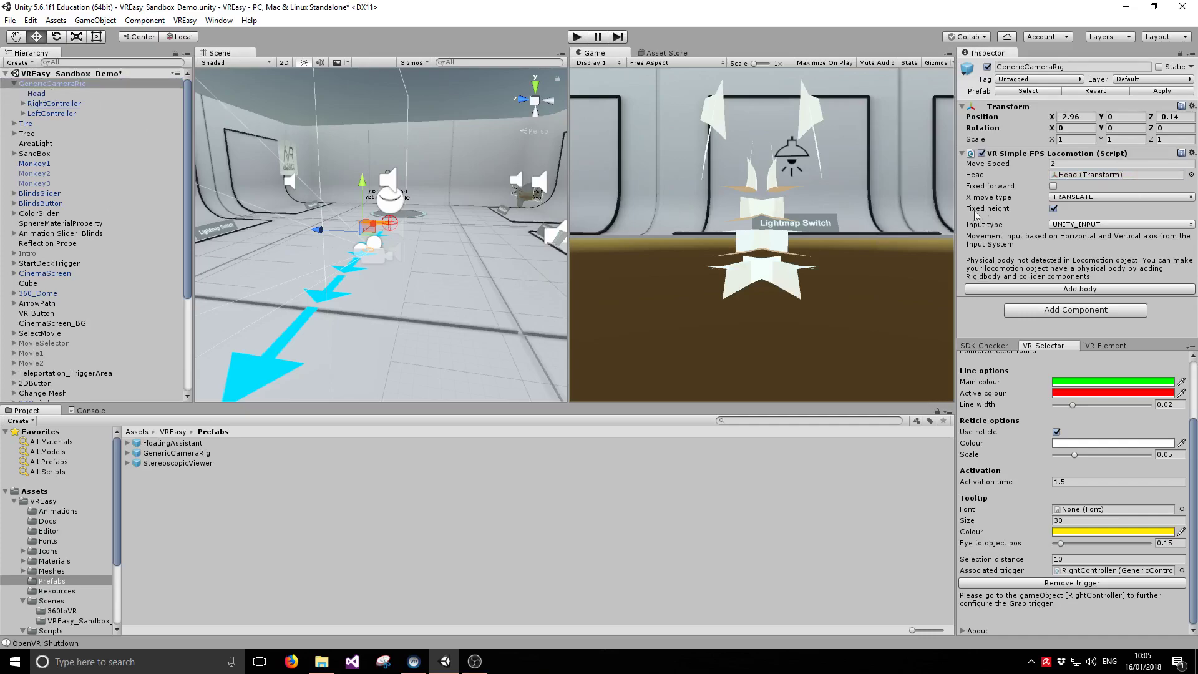
pyautogui.click(1061, 197)
pyautogui.click(1014, 205)
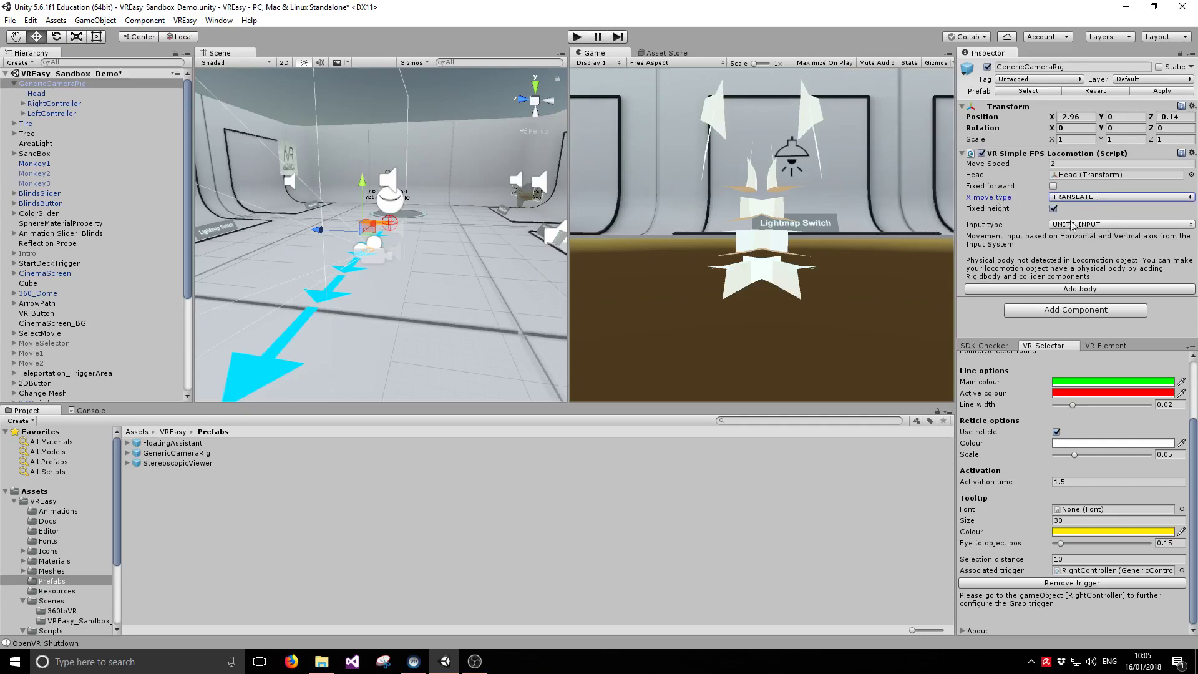
# Set the locomotion input type to GENERIC_VR_CONTROLLER and test the movement in play mode.
pyautogui.click(1101, 225)
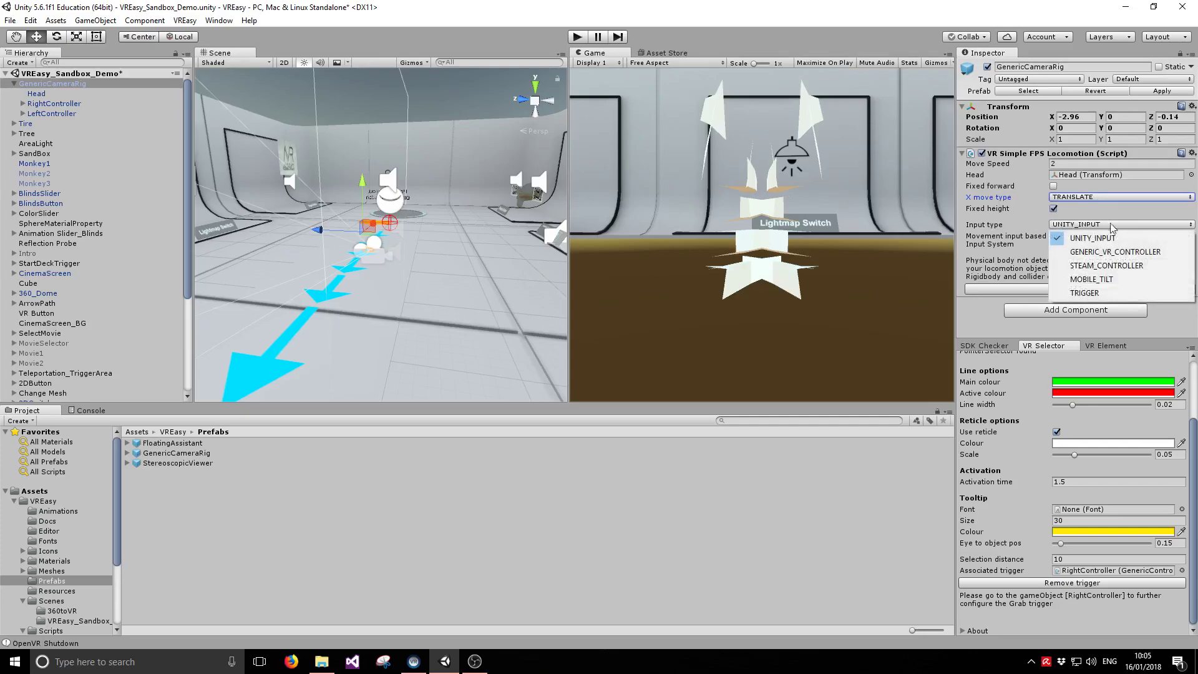
pyautogui.click(1119, 252)
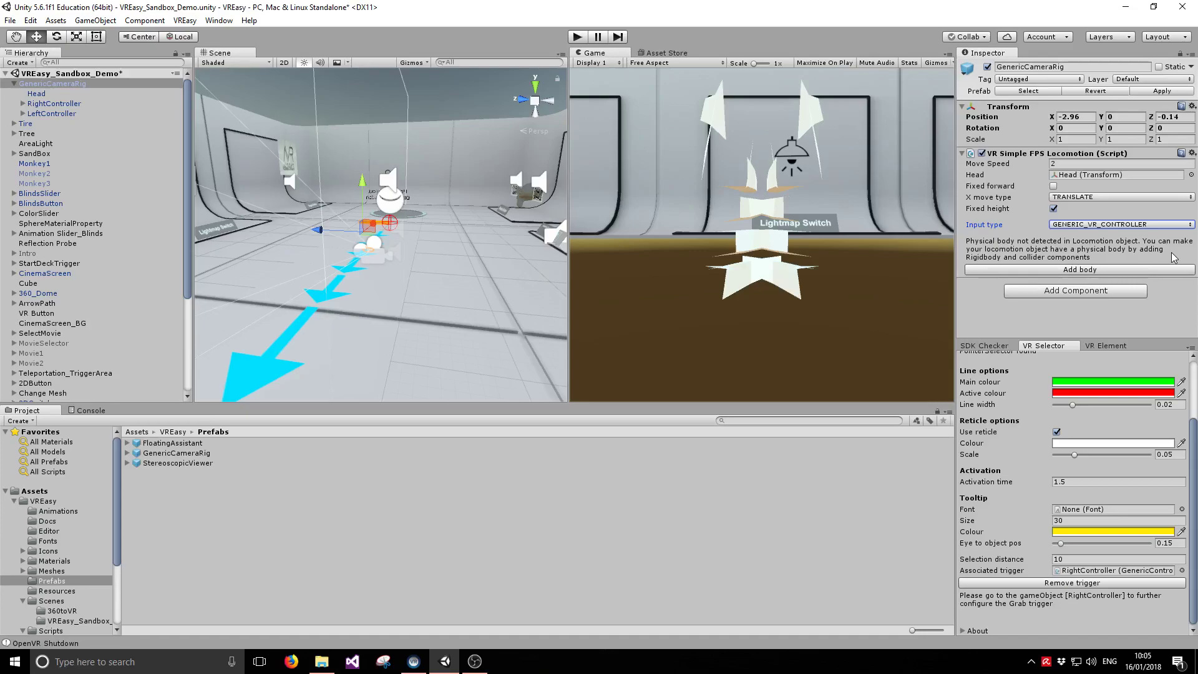
pyautogui.click(577, 36)
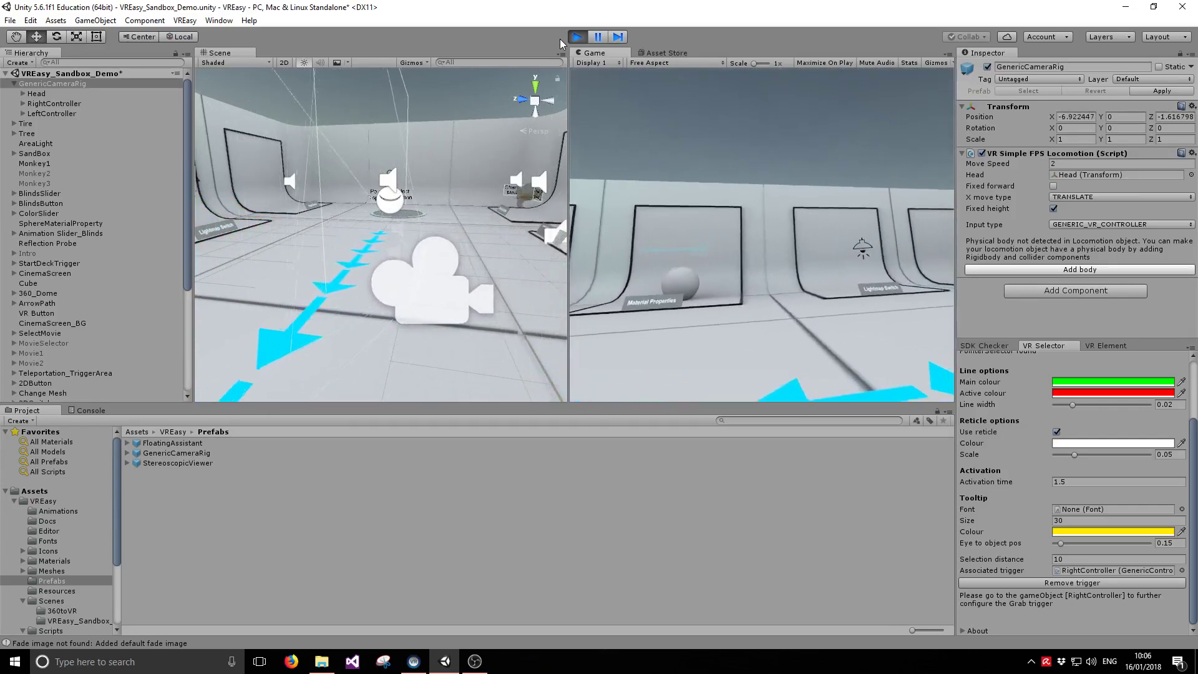
pyautogui.click(577, 37)
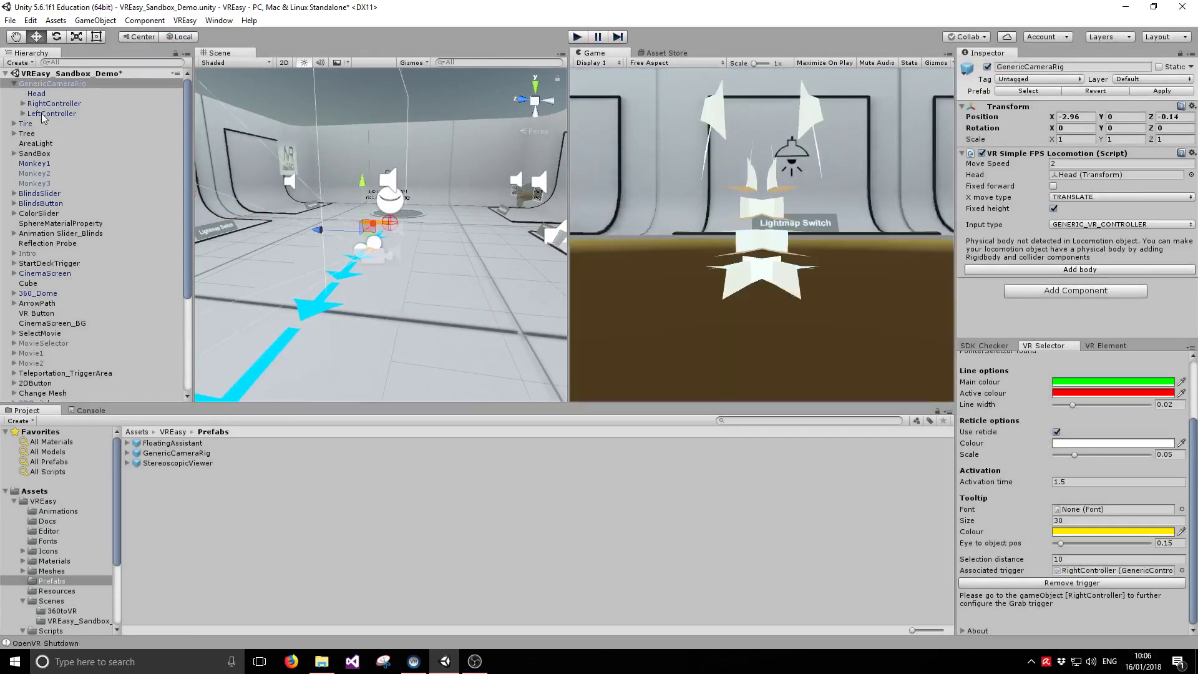
# Set the RightController trigger's Vr_button to STEAMVR_RIGHT_TRACKPAD_PRESS.
pyautogui.click(52, 103)
pyautogui.scroll(-15, 1100, 232)
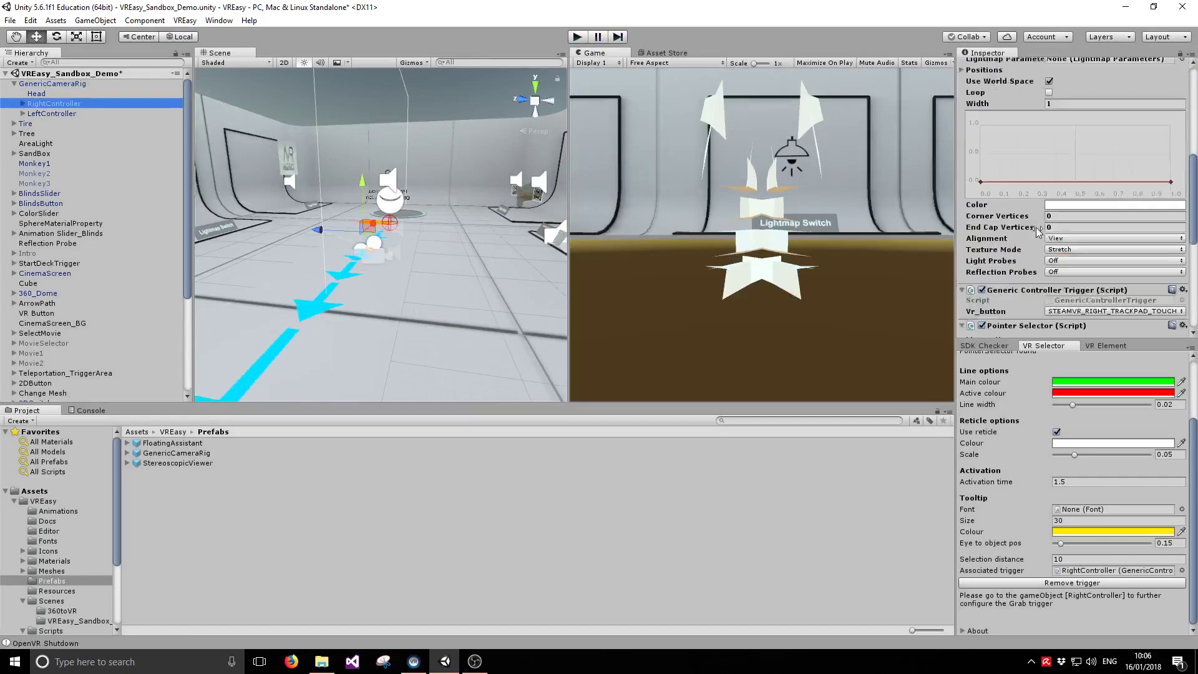
pyautogui.scroll(5, 1084, 250)
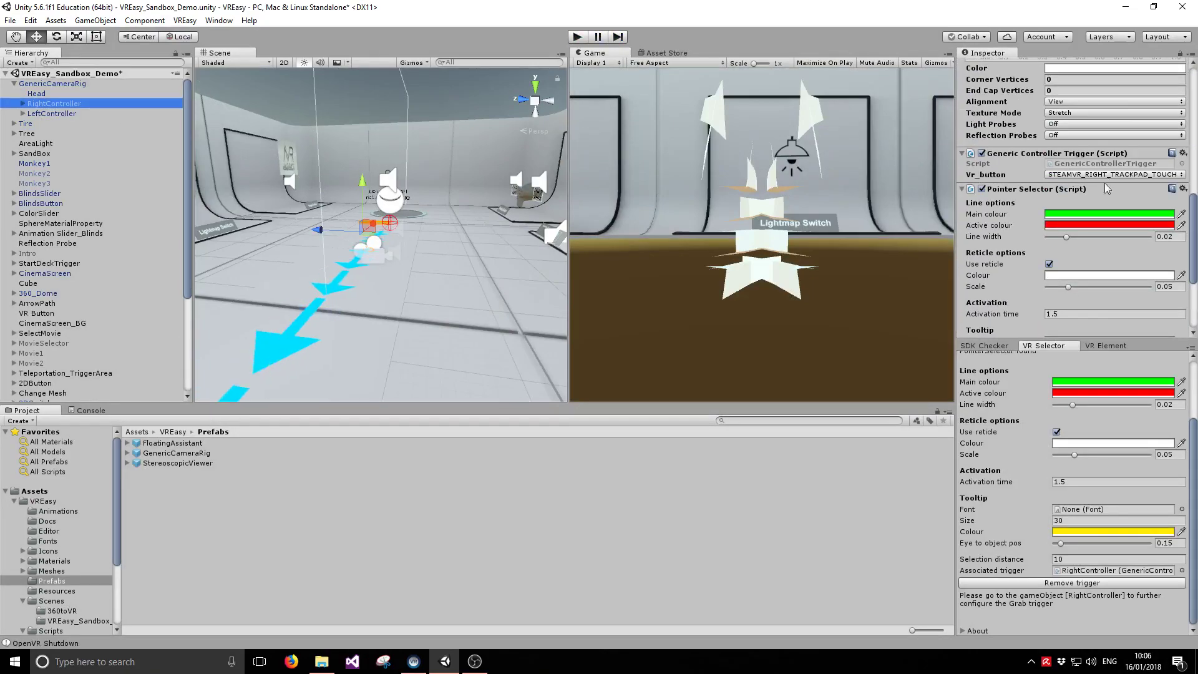
pyautogui.click(1127, 176)
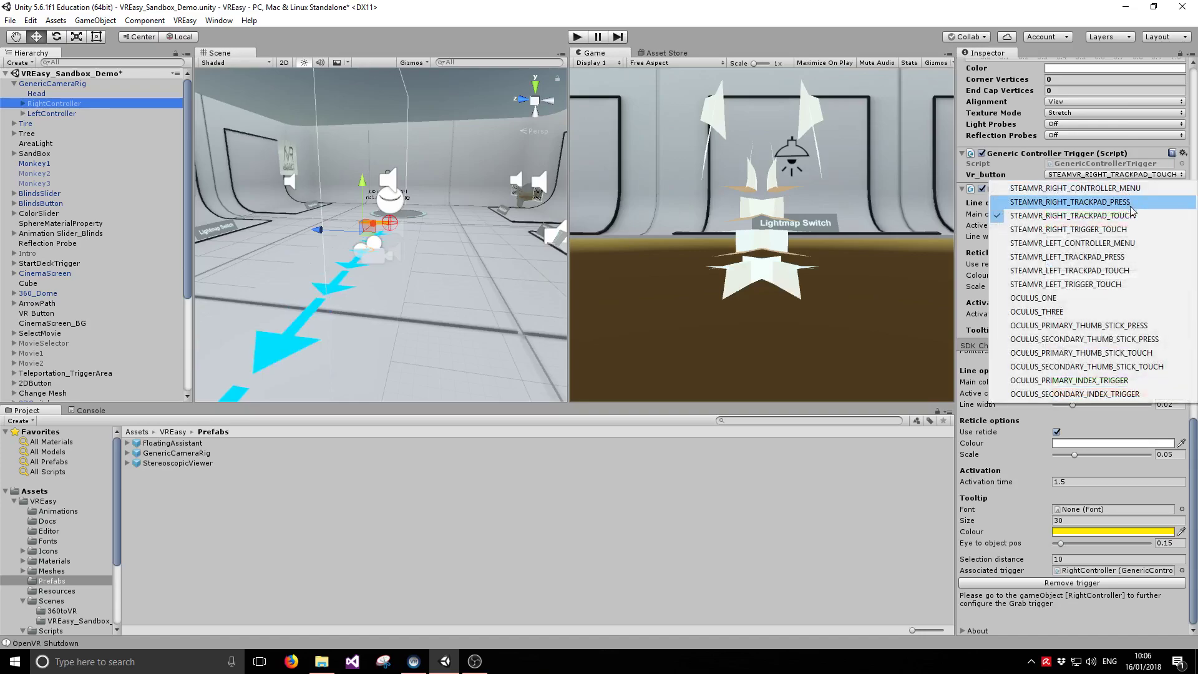
pyautogui.click(1129, 205)
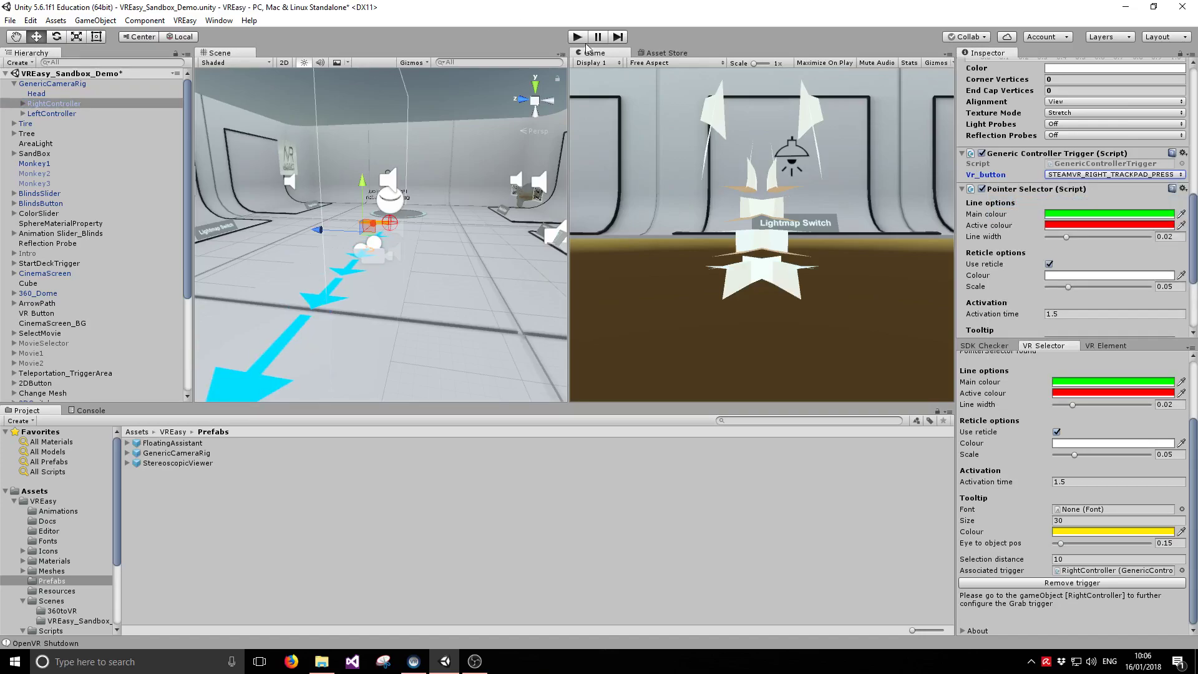
# Run the scene to test locomotion with the trackpad-press selector trigger, and stop play mode.
pyautogui.click(578, 37)
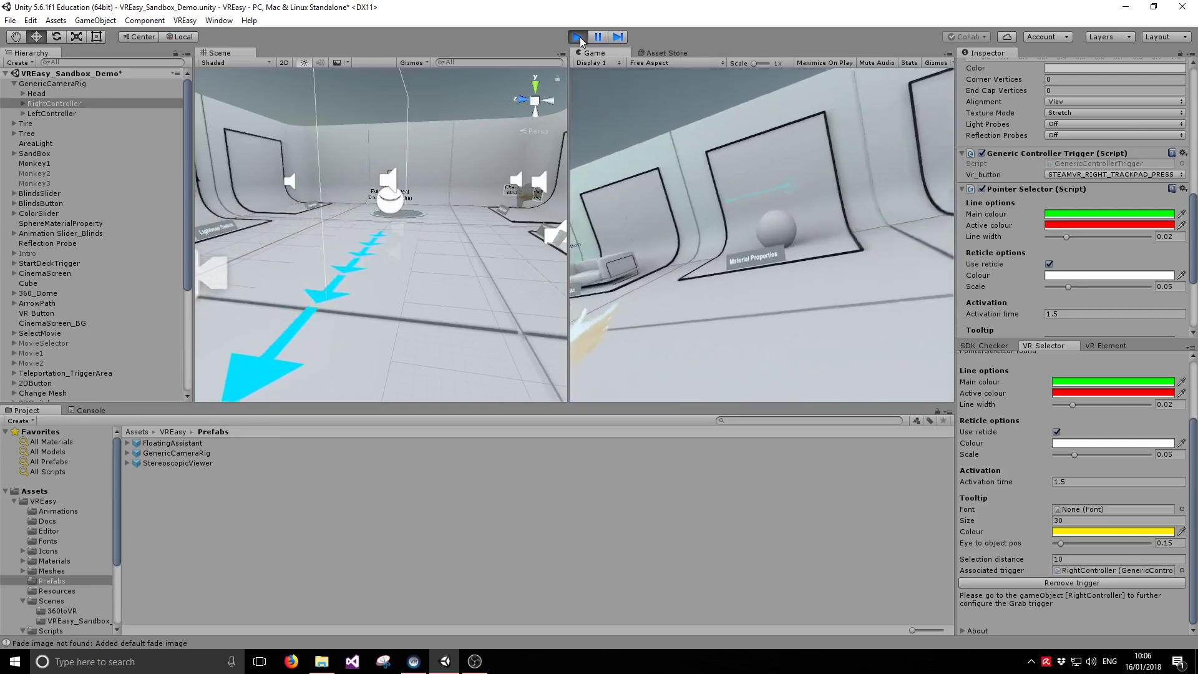
pyautogui.click(580, 36)
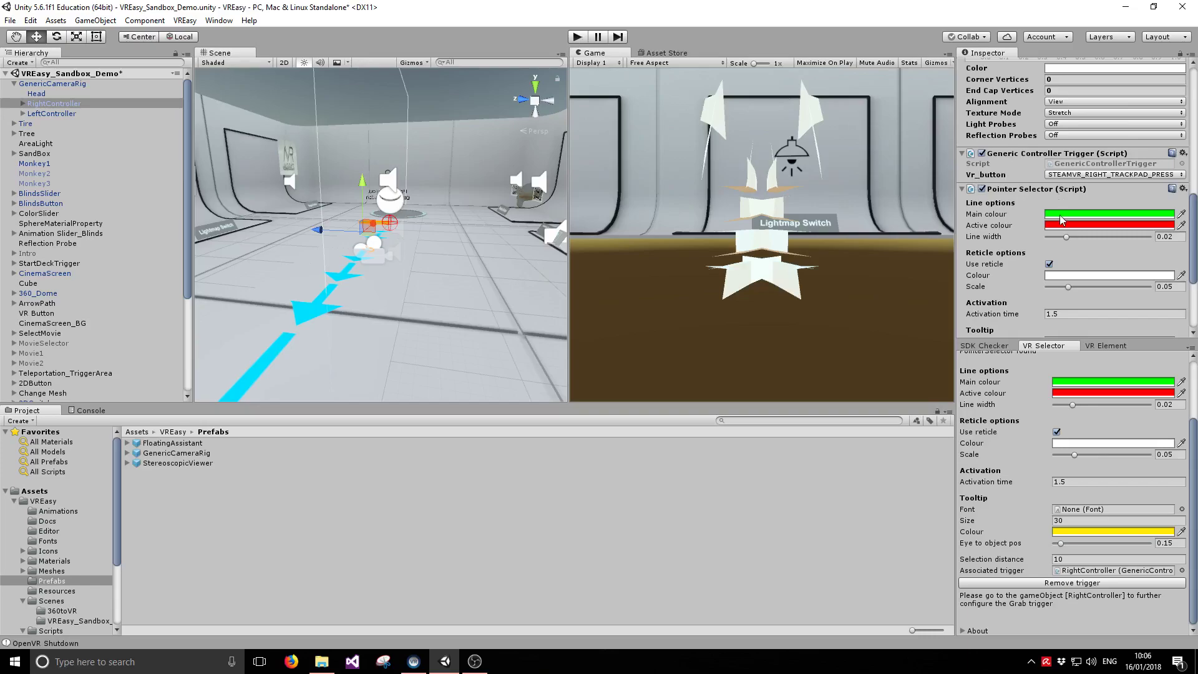
pyautogui.scroll(-3, 1061, 216)
pyautogui.scroll(10, 1062, 218)
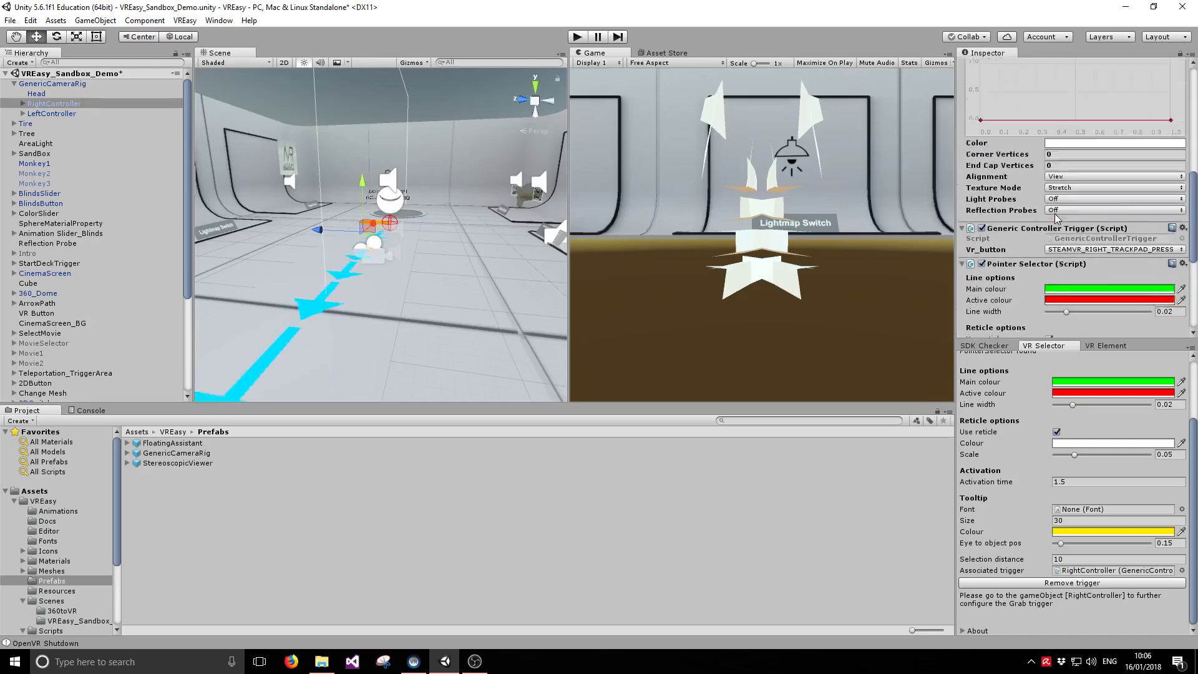
# Add a physical body to the GenericCameraRig from its locomotion component.
pyautogui.click(80, 83)
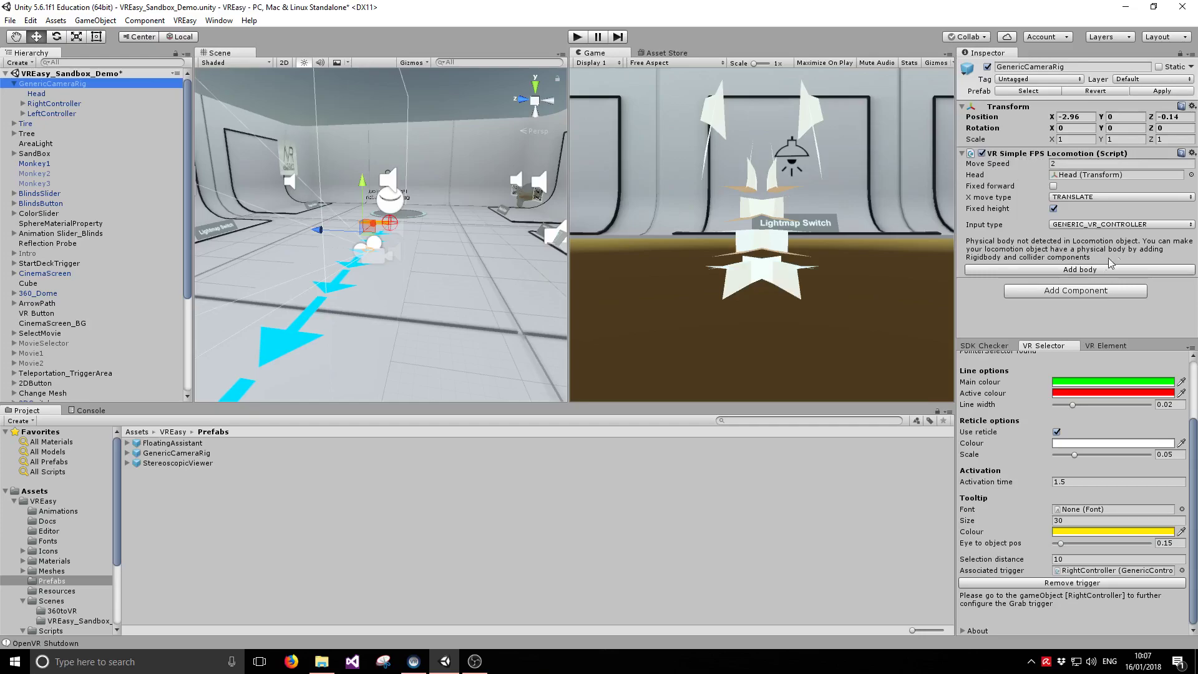
pyautogui.click(1092, 270)
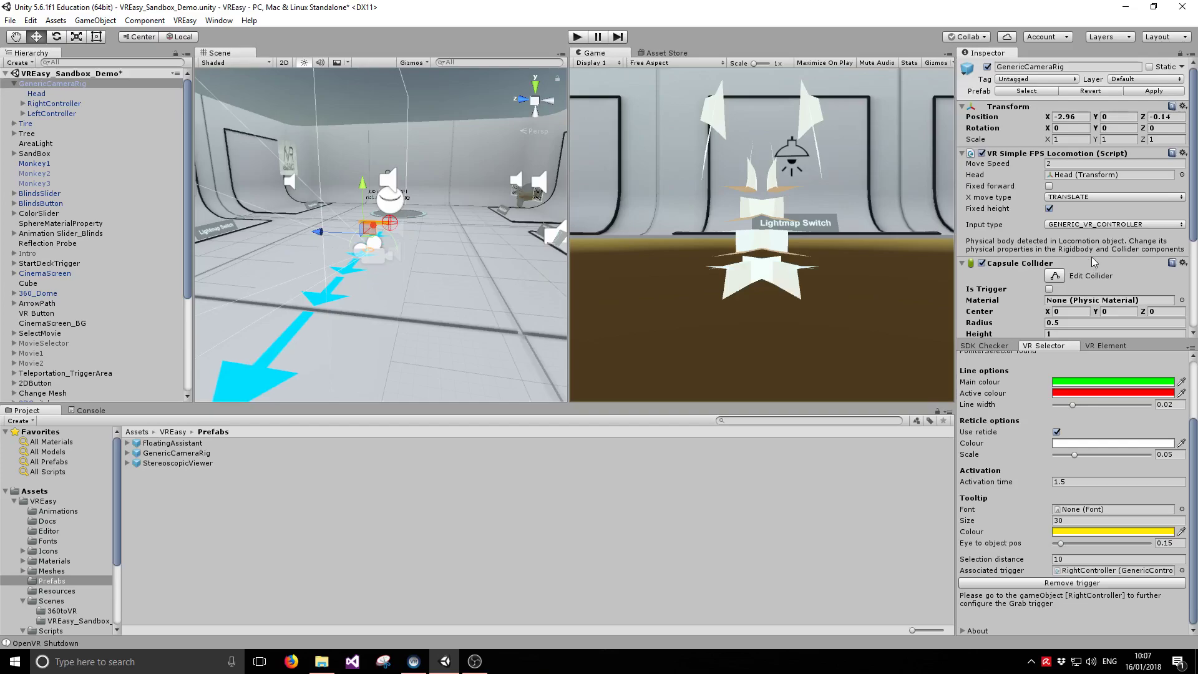
pyautogui.scroll(-3, 1092, 257)
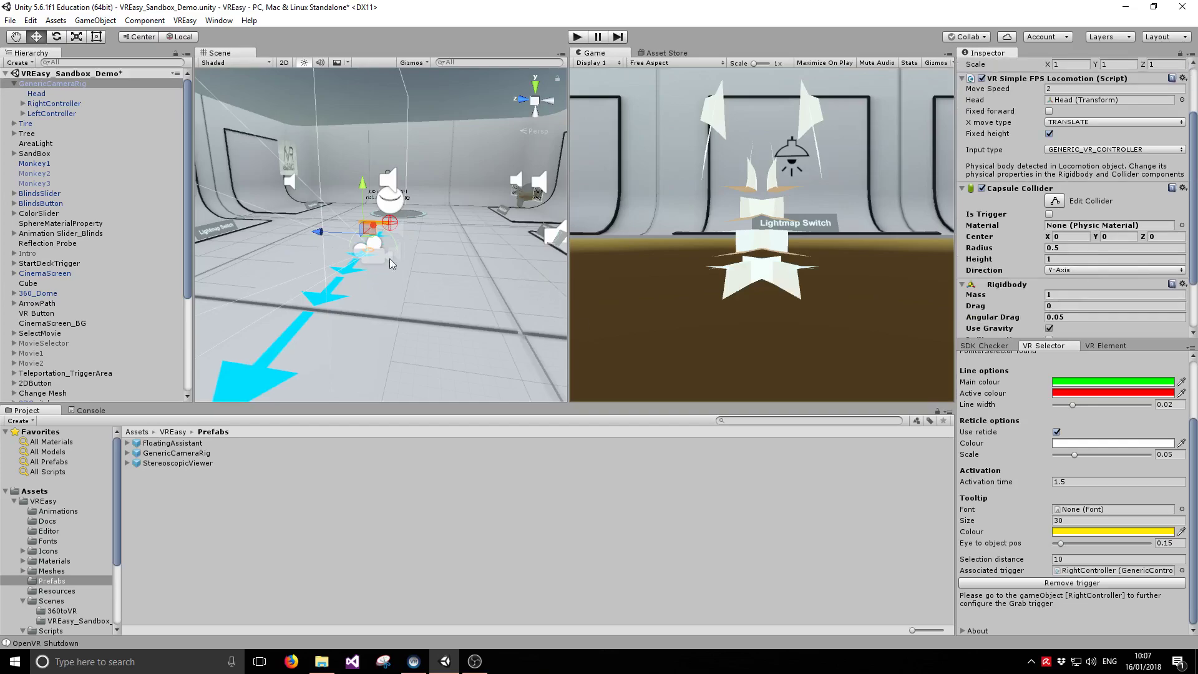
# Raise the GenericCameraRig above the floor to about Y 5.78, keeping its Rigidbody's Use Gravity enabled.
pyautogui.keyDown('alt'); pyautogui.moveTo(373, 252); pyautogui.dragTo(314, 262); pyautogui.keyUp('alt')
pyautogui.scroll(4, 312, 261)
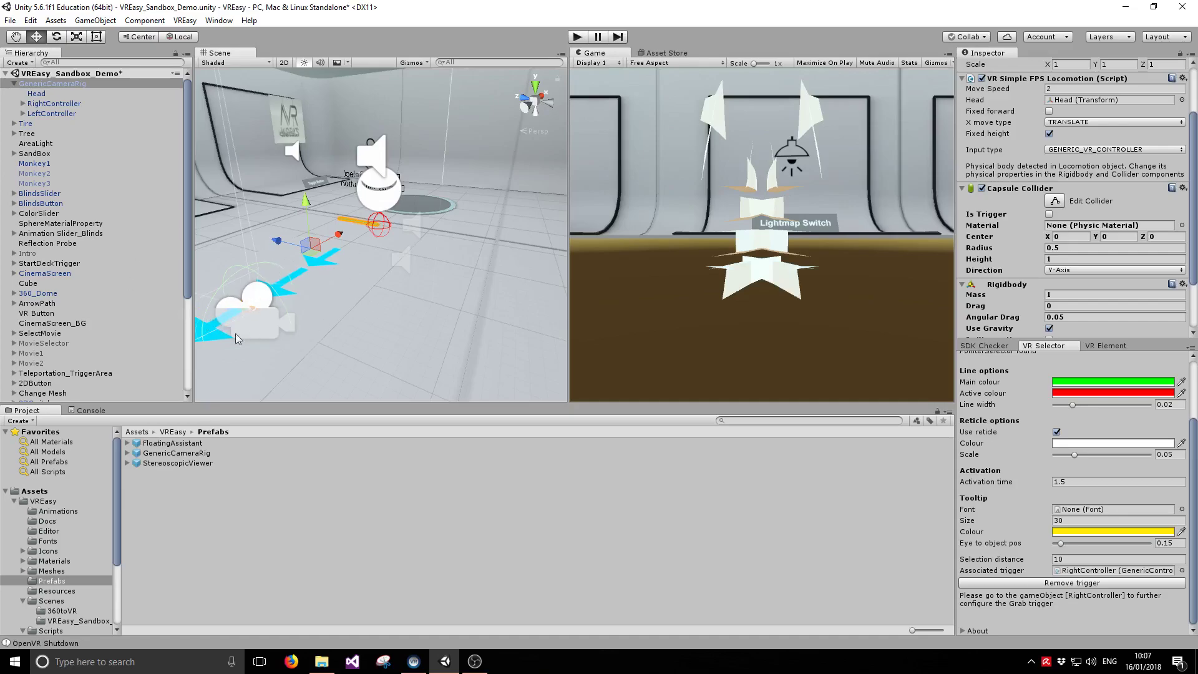
pyautogui.scroll(-3, 1077, 321)
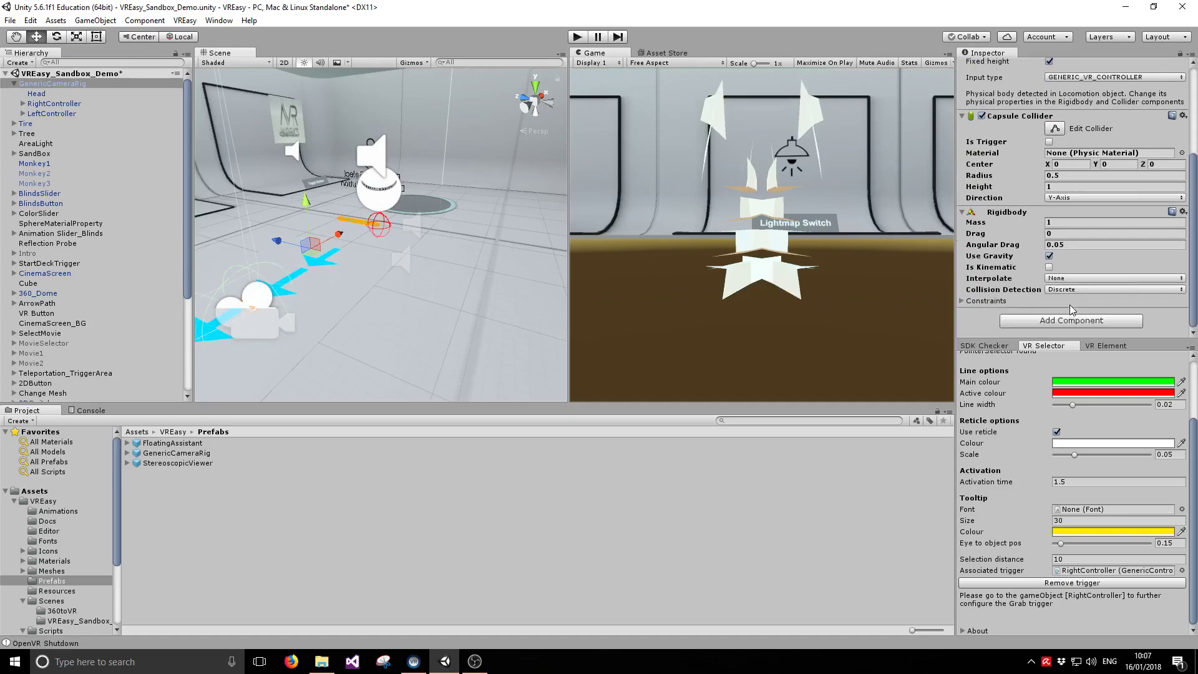
pyautogui.click(1049, 256)
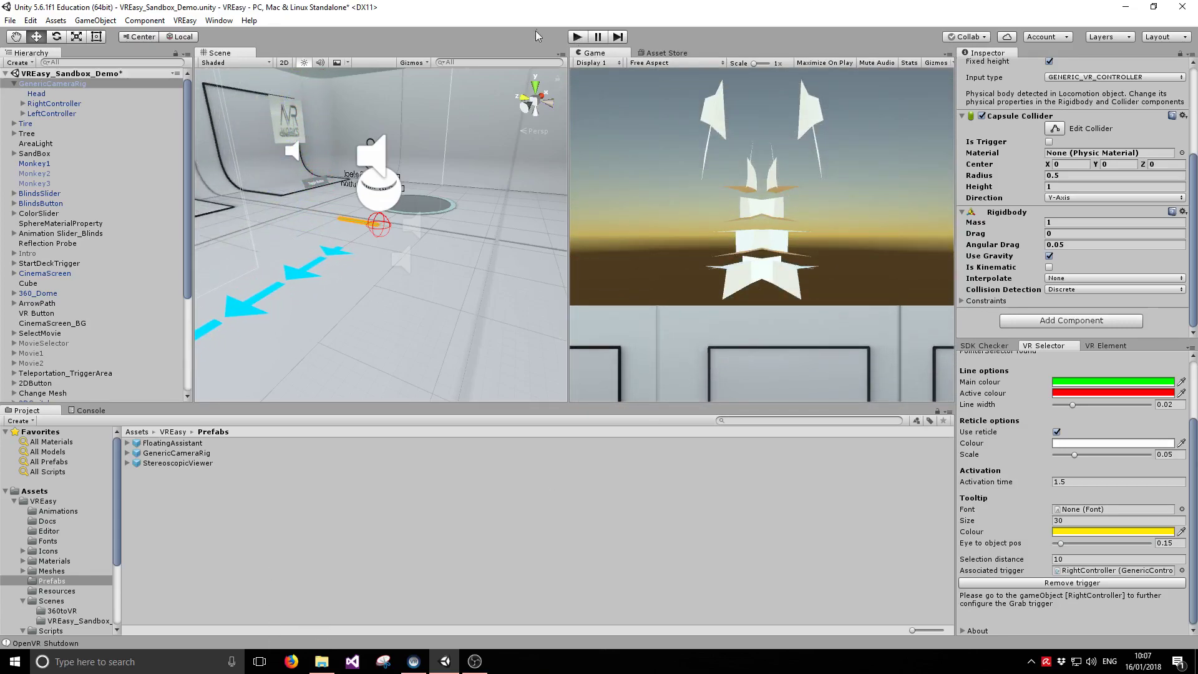
# Run the scene to test the raised rig's physical body, stop play mode and review the rig's components.
pyautogui.click(580, 36)
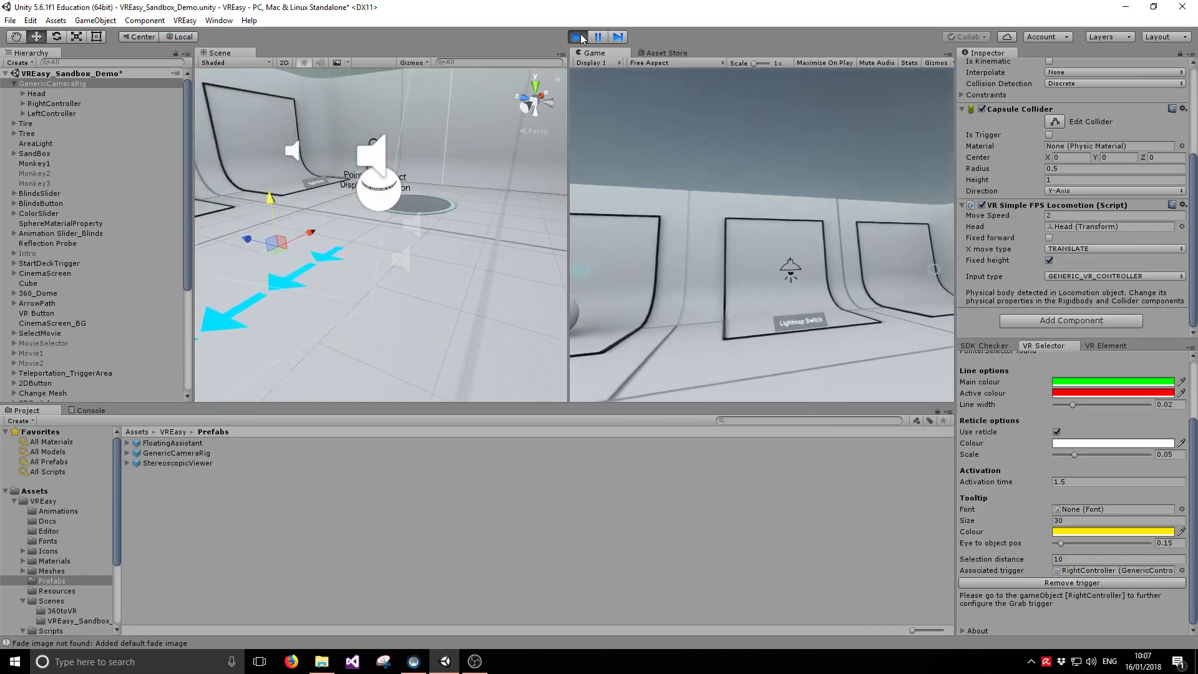
pyautogui.click(578, 36)
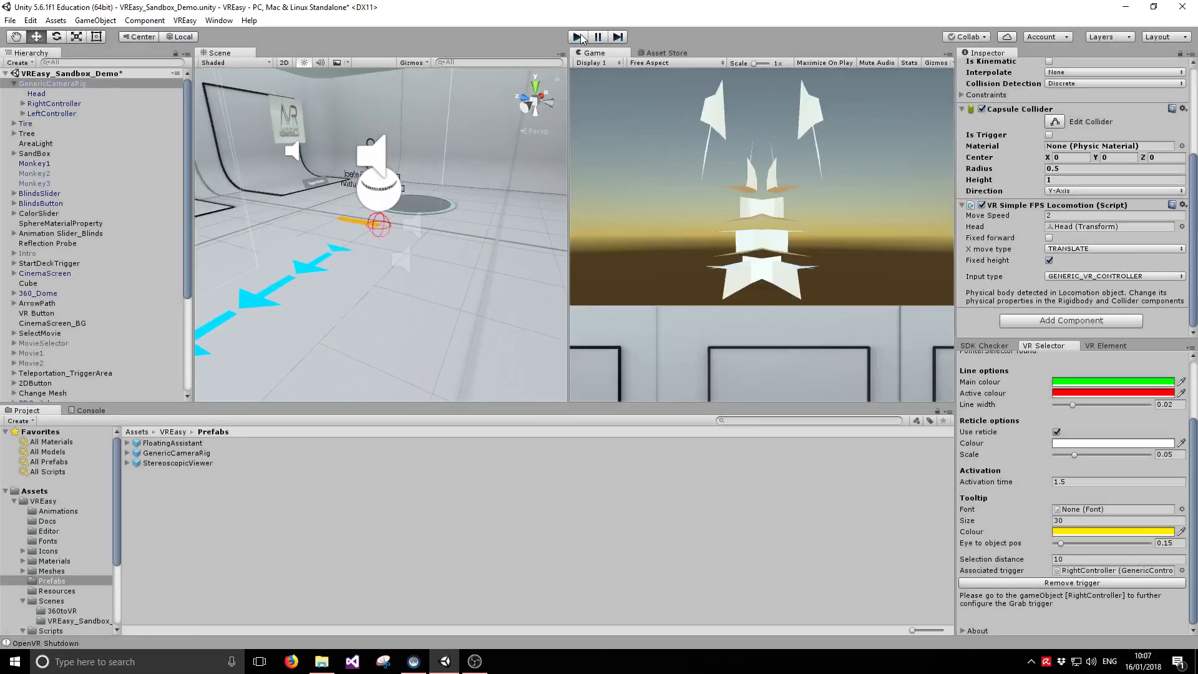
pyautogui.scroll(5, 1086, 227)
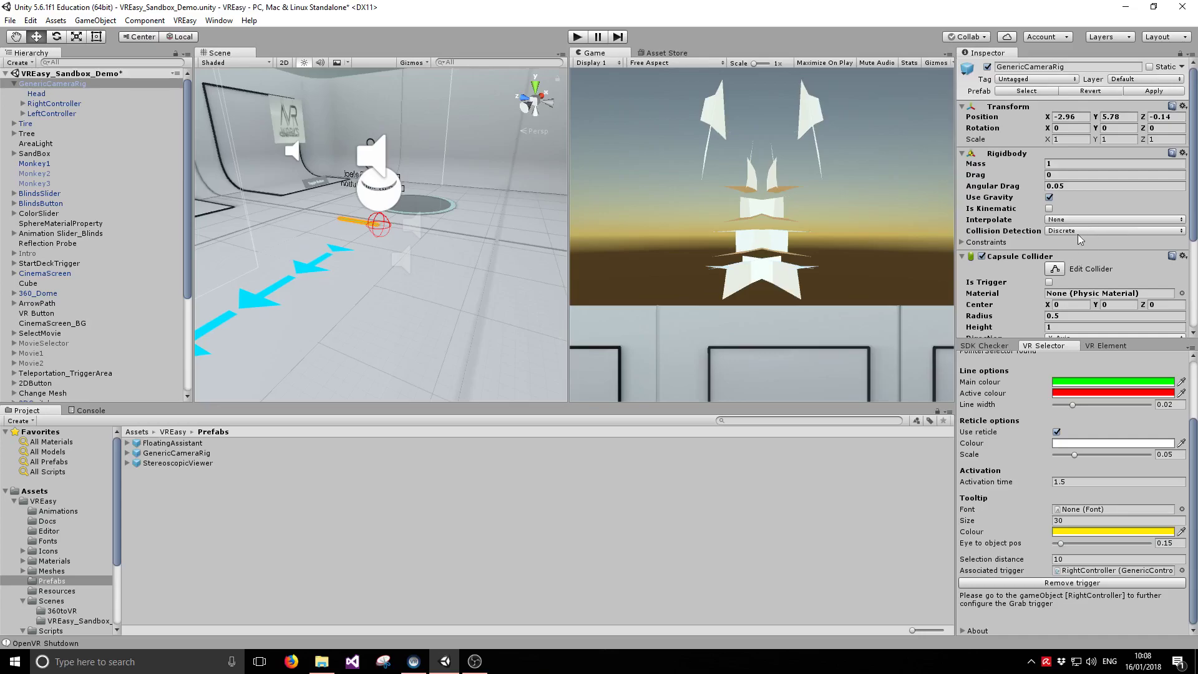
pyautogui.scroll(-3, 1078, 234)
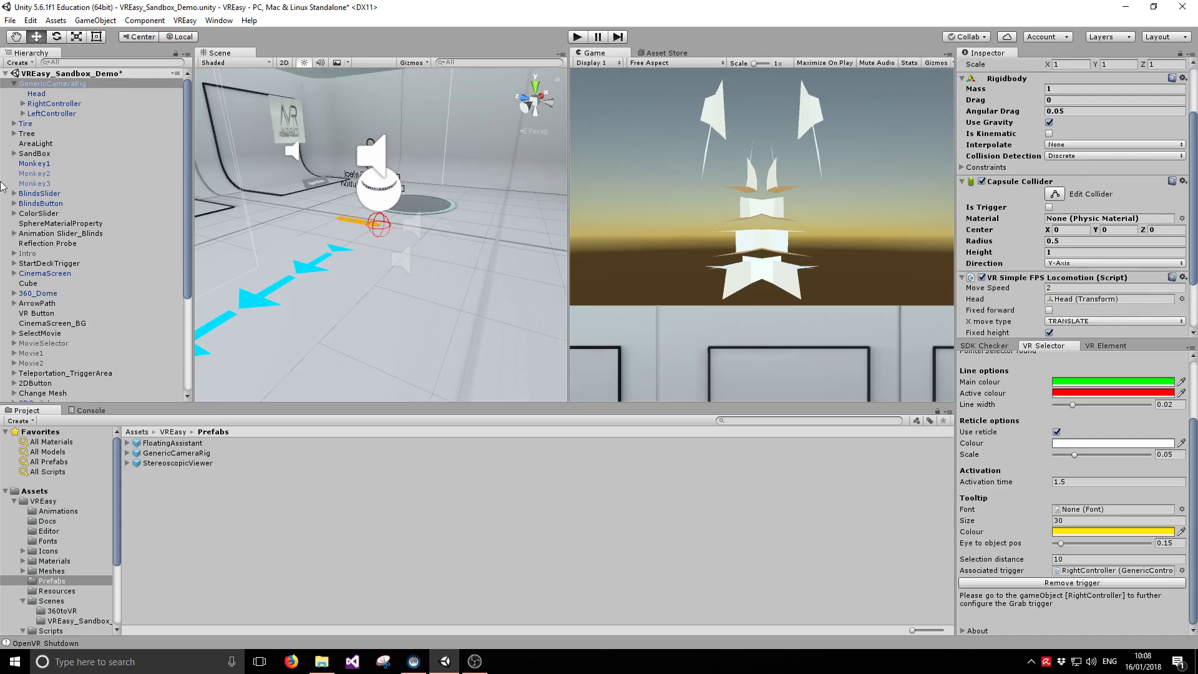
# Add Teleport Action and Teleport Controller components to the RightController.
pyautogui.click(121, 102)
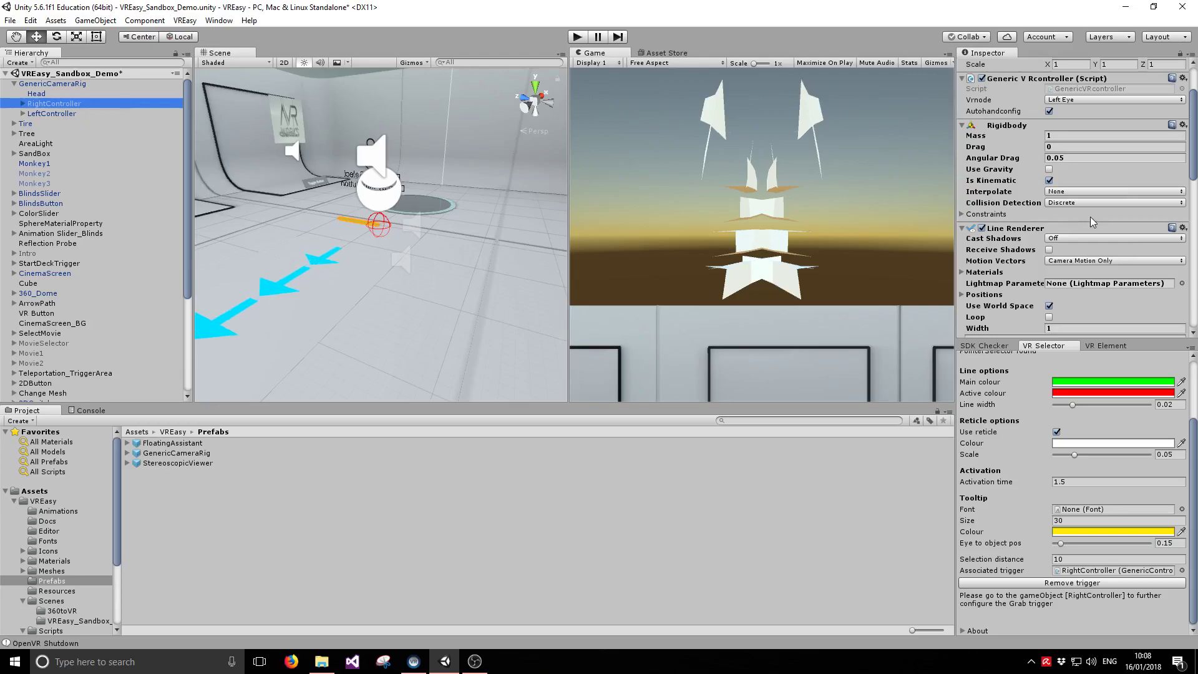
pyautogui.scroll(-3, 1092, 222)
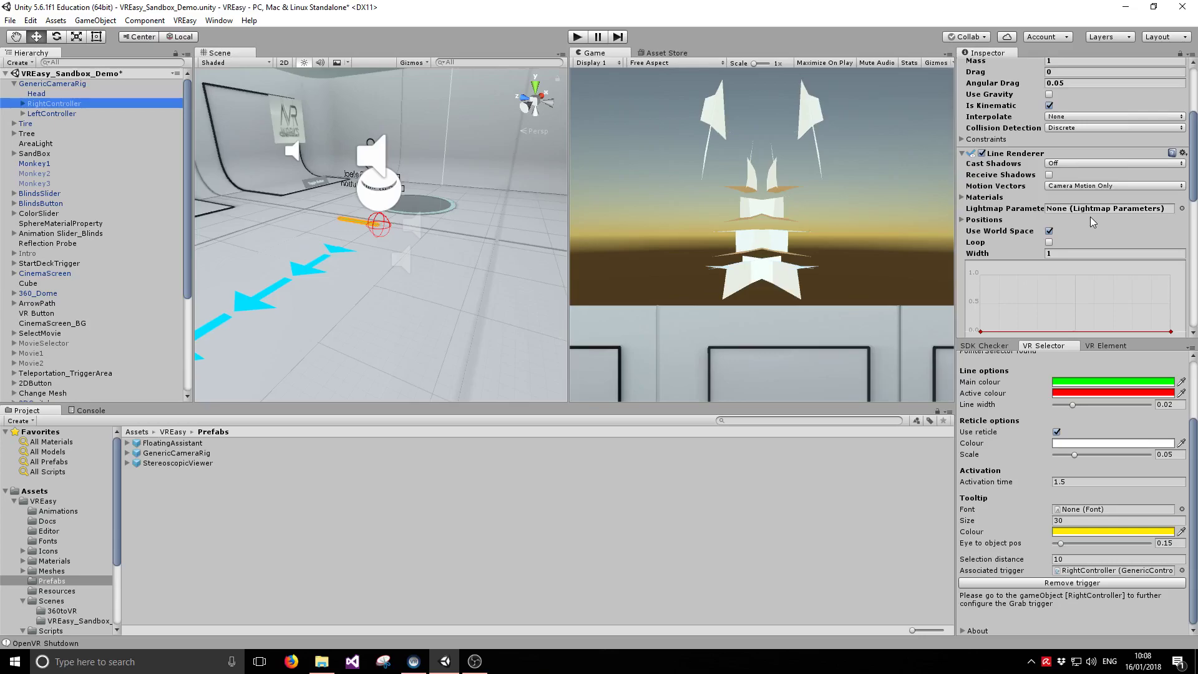
pyautogui.scroll(-10, 1080, 215)
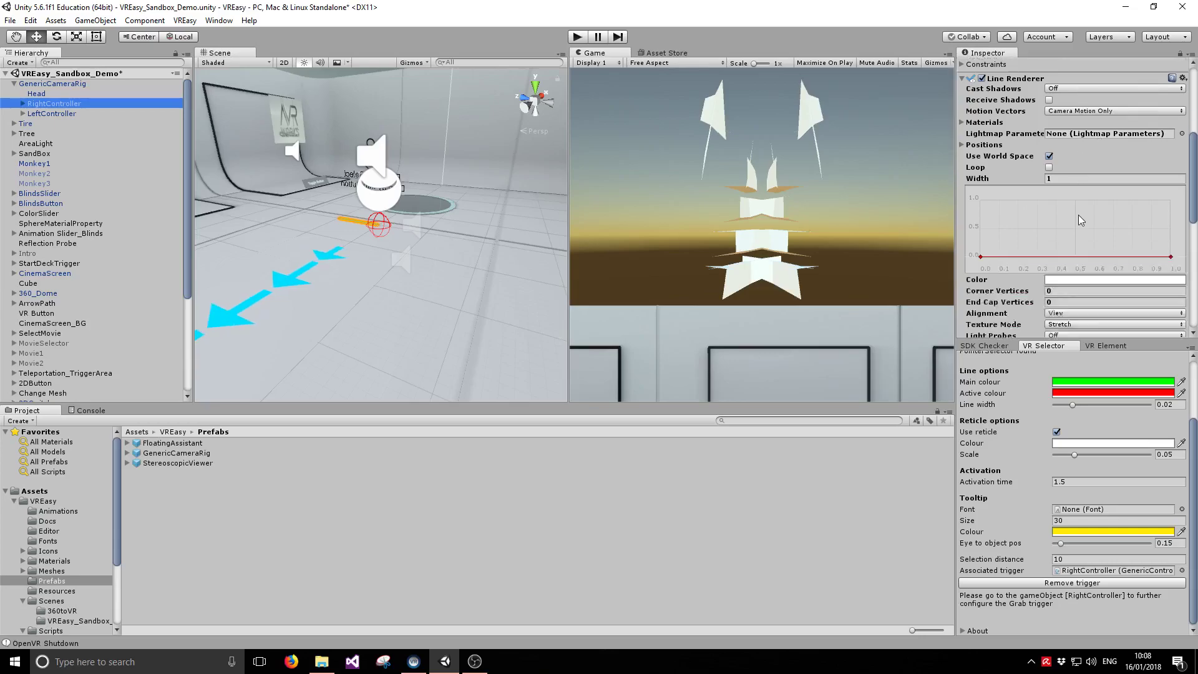
pyautogui.scroll(-5, 1078, 215)
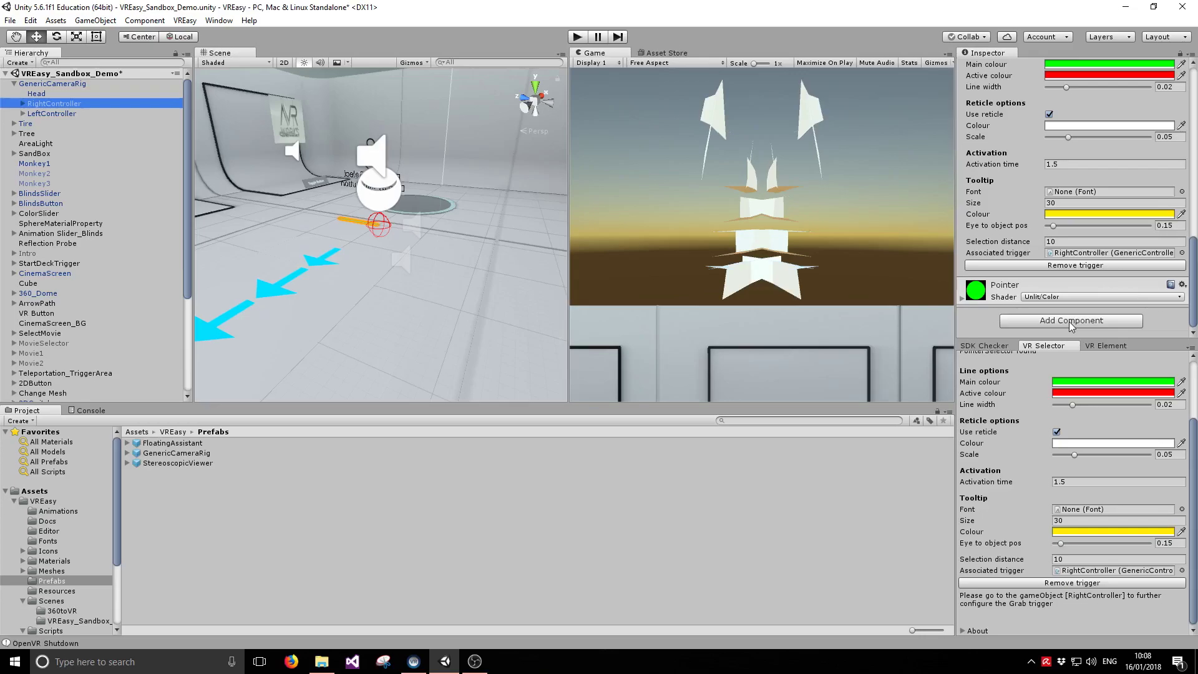
pyautogui.click(1069, 321)
pyautogui.write('tel')
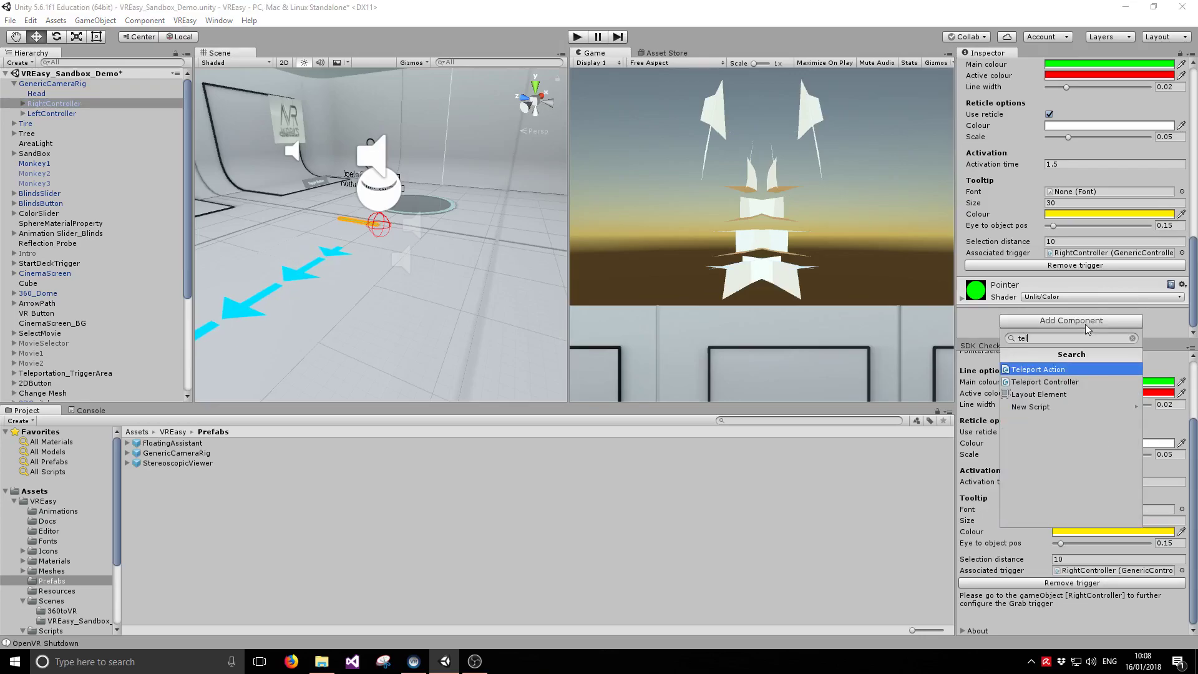
pyautogui.press('Return')
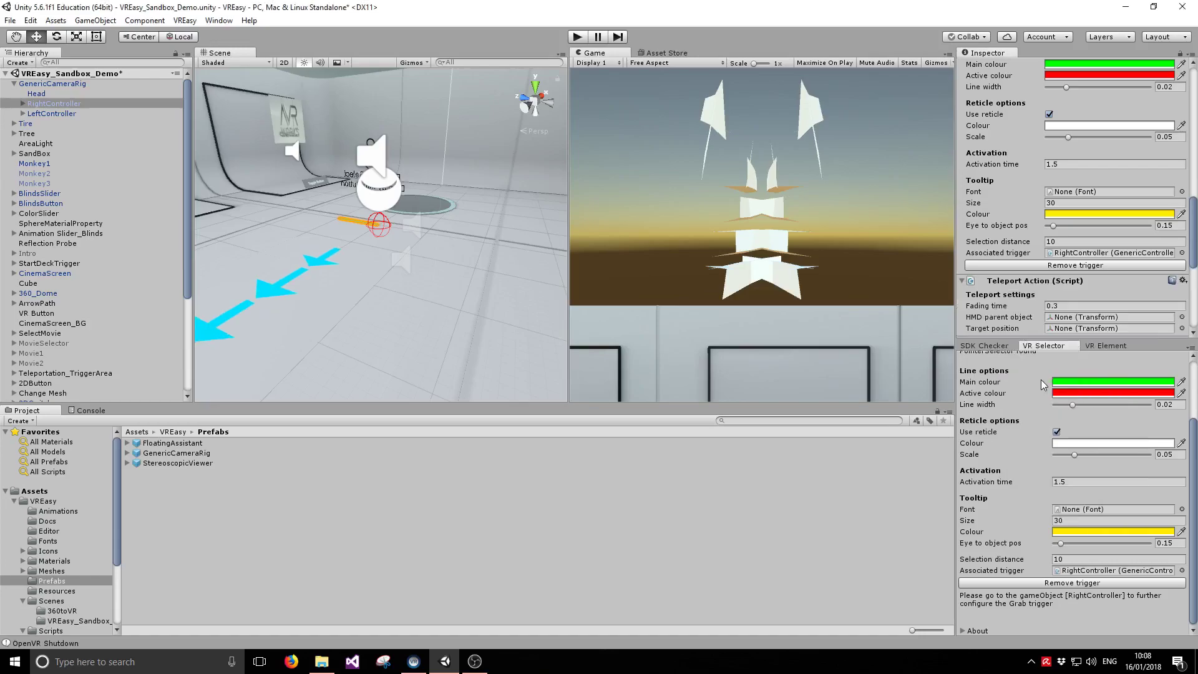
pyautogui.scroll(-4, 1076, 232)
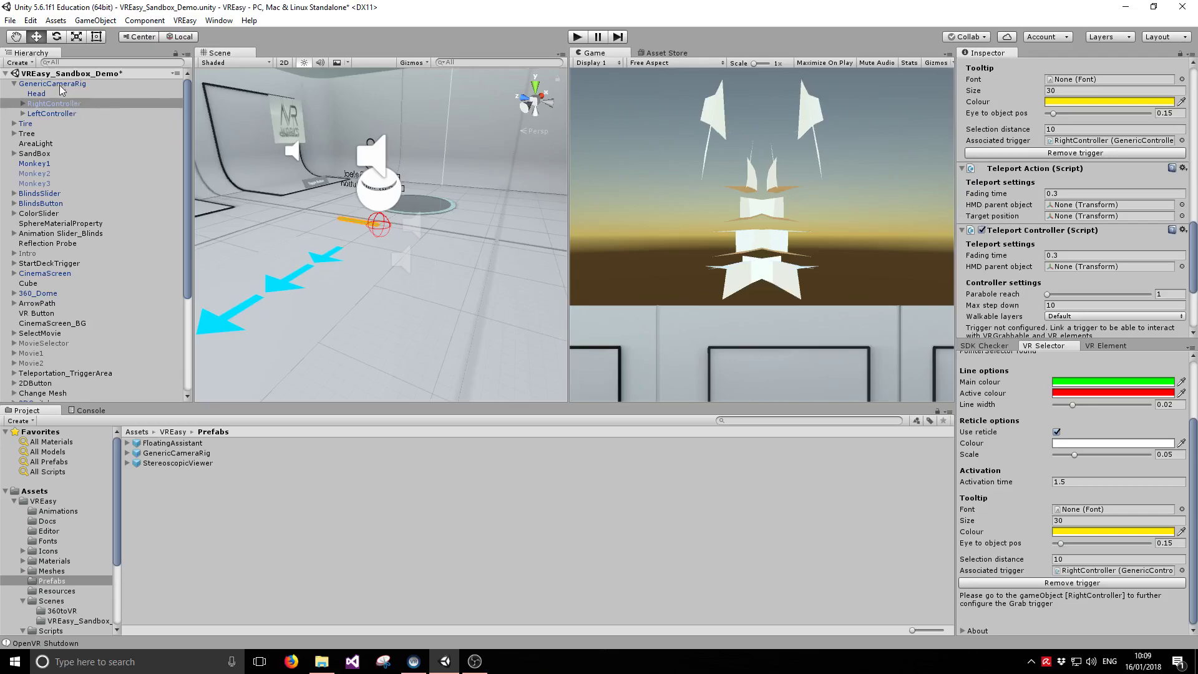
# Assign the GenericCameraRig as the HMD parent object for the RightController's Teleport Action and Teleport Controller.
pyautogui.moveTo(50, 88); pyautogui.dragTo(1108, 205)
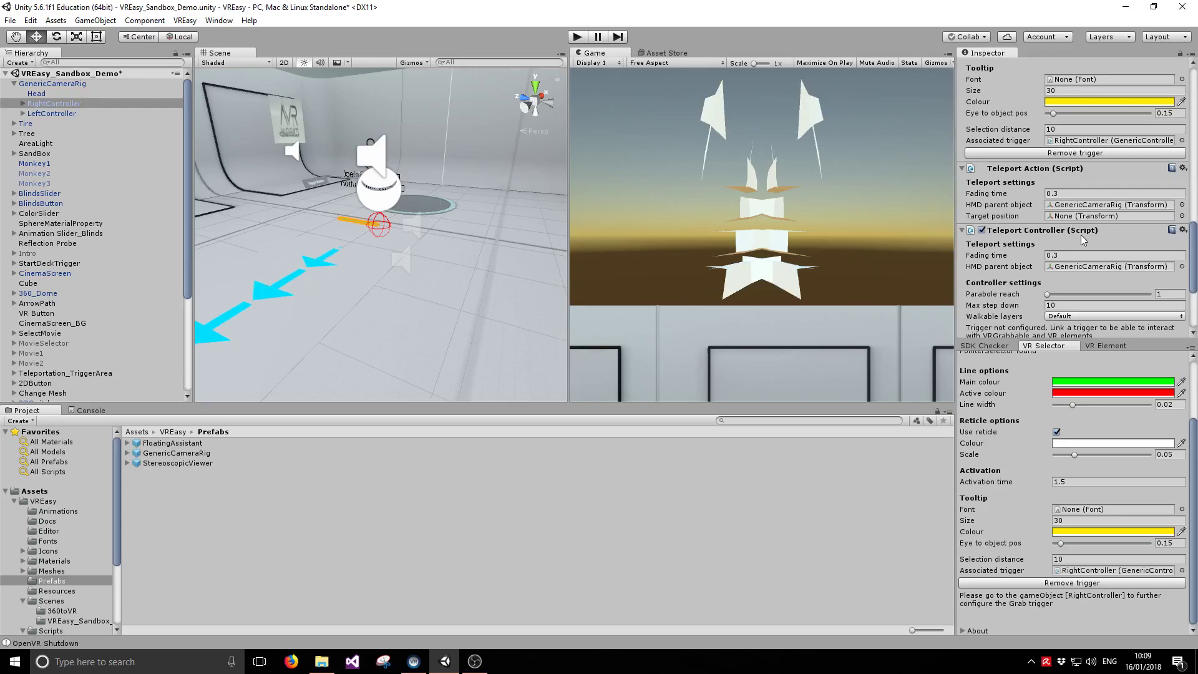
pyautogui.scroll(-3, 1081, 235)
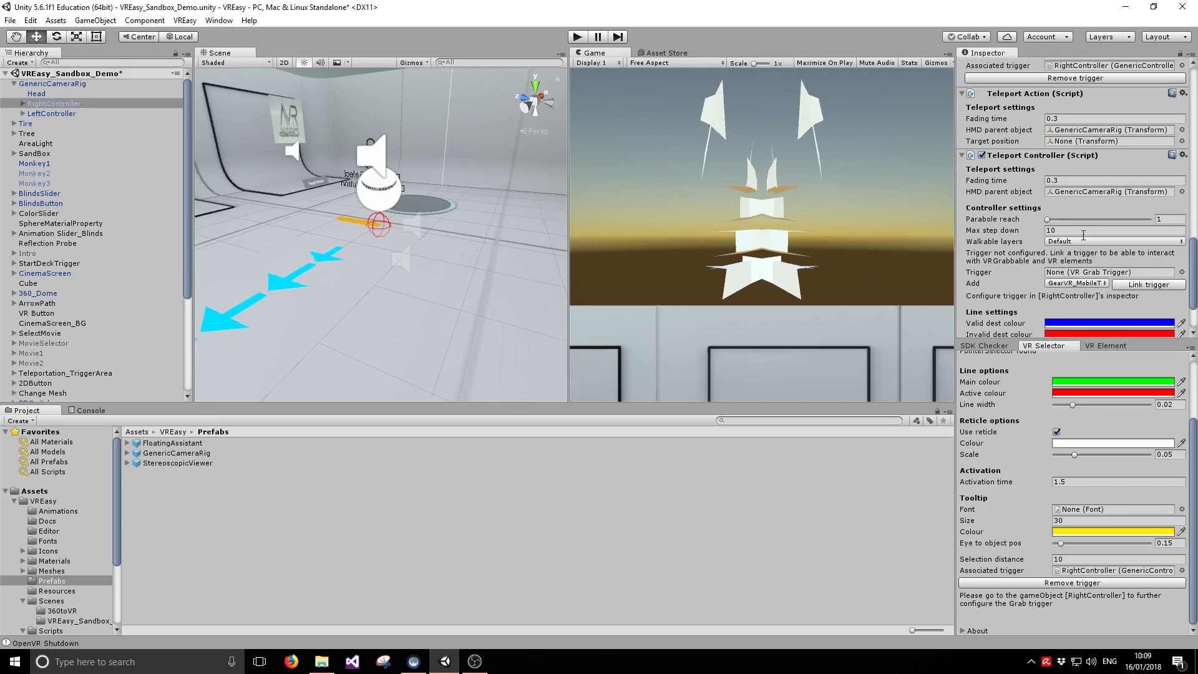
pyautogui.scroll(-2, 1083, 235)
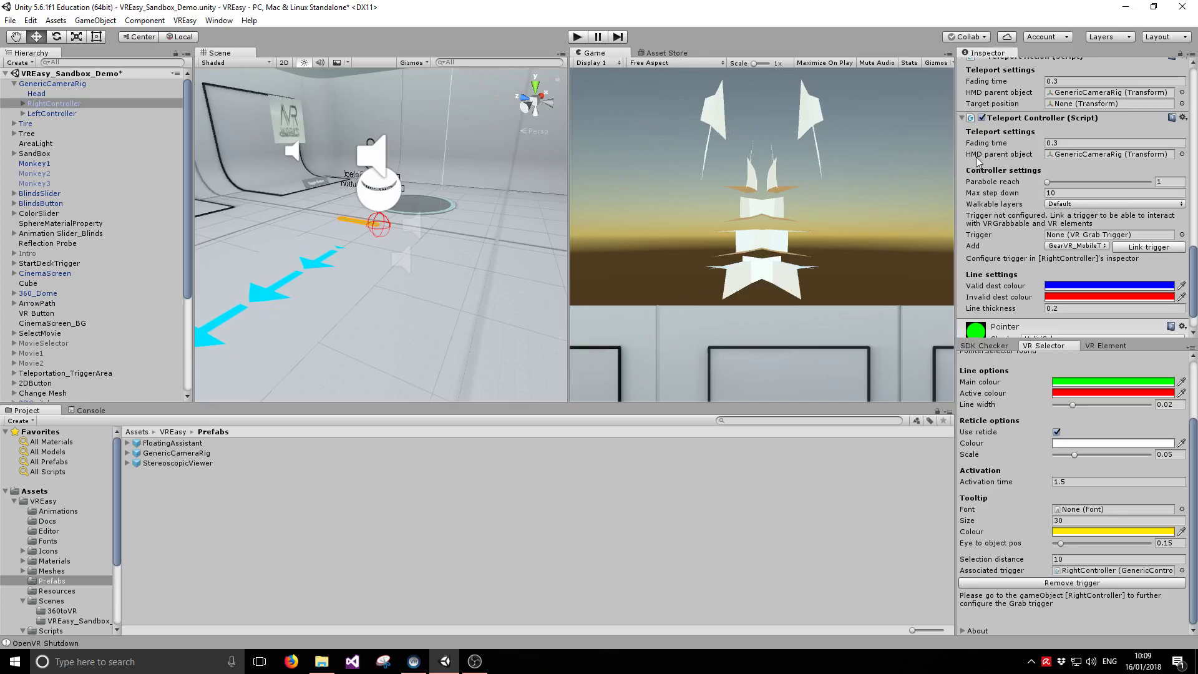
pyautogui.moveTo(53, 83); pyautogui.dragTo(1114, 157)
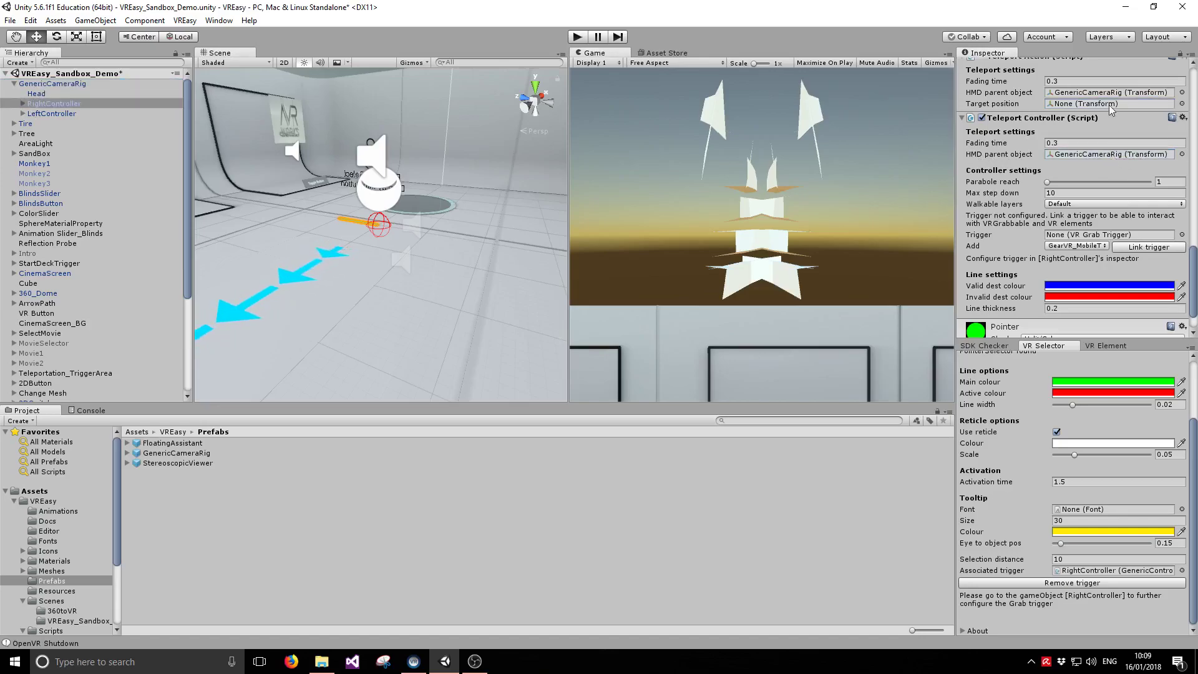
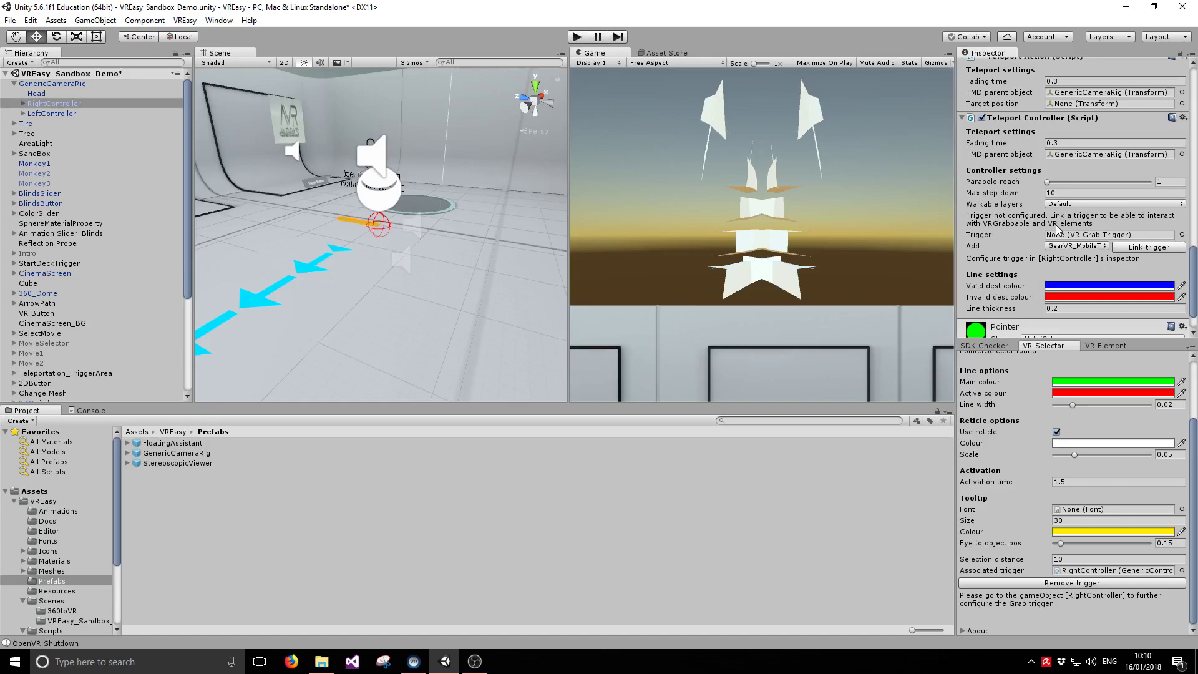
# Link a GenericControllerTrigger to the RightController's Teleport Controller.
pyautogui.click(1072, 250)
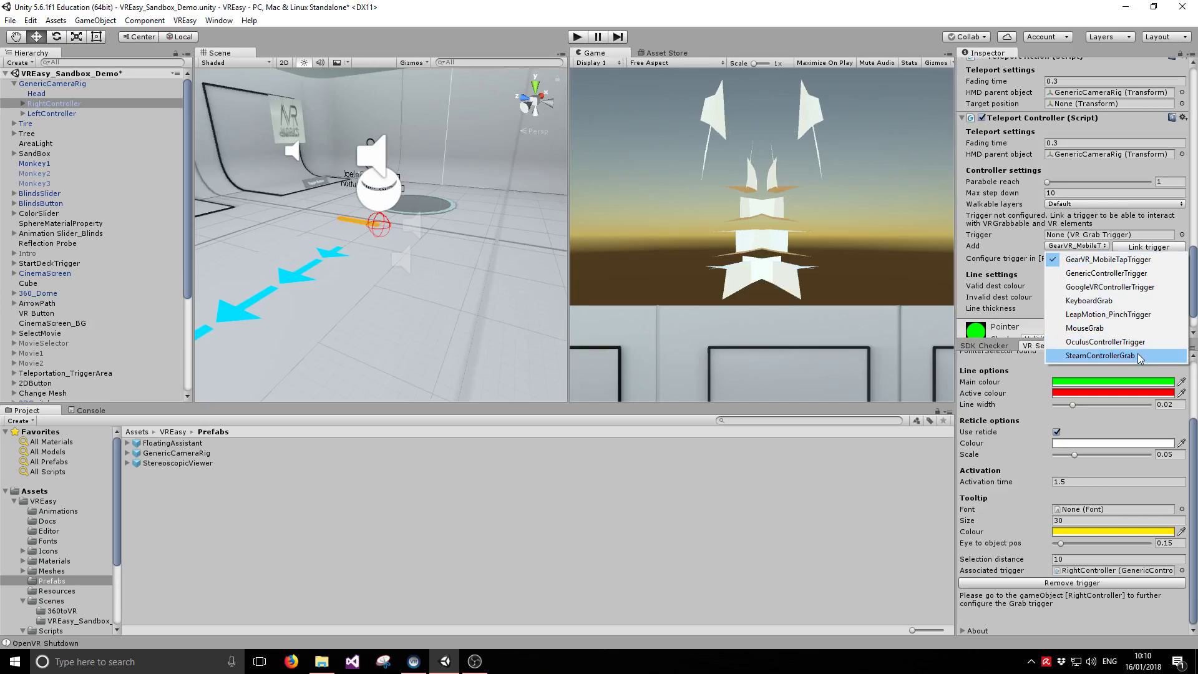
pyautogui.click(1128, 274)
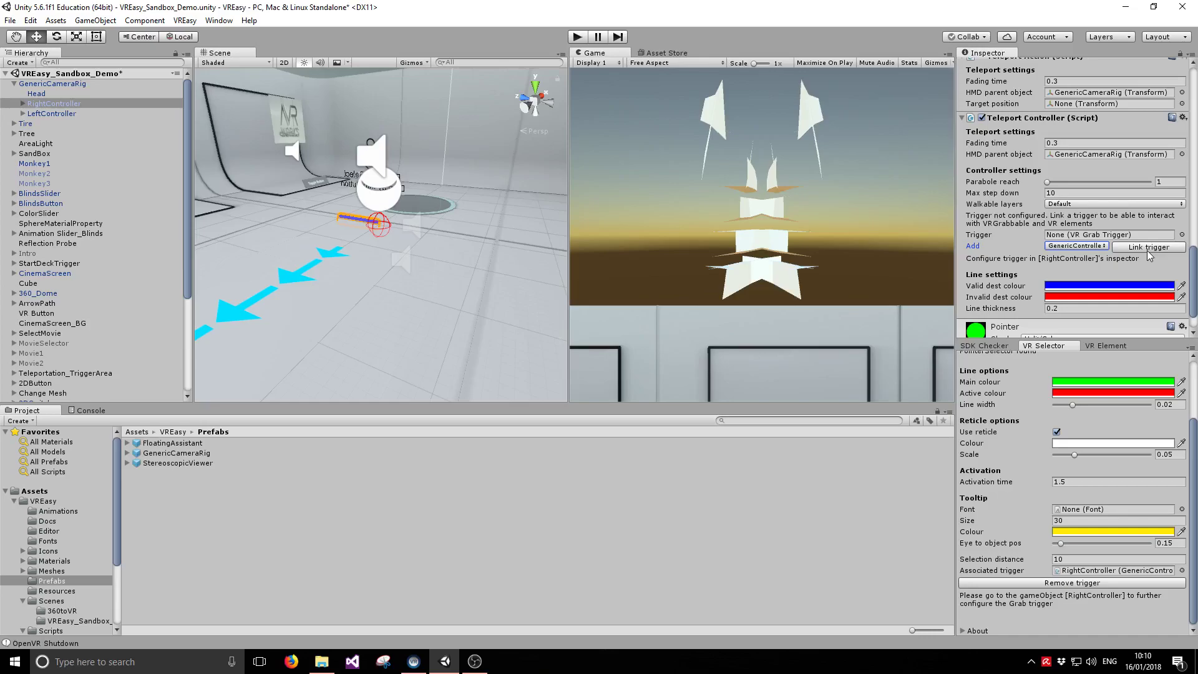
pyautogui.click(1150, 247)
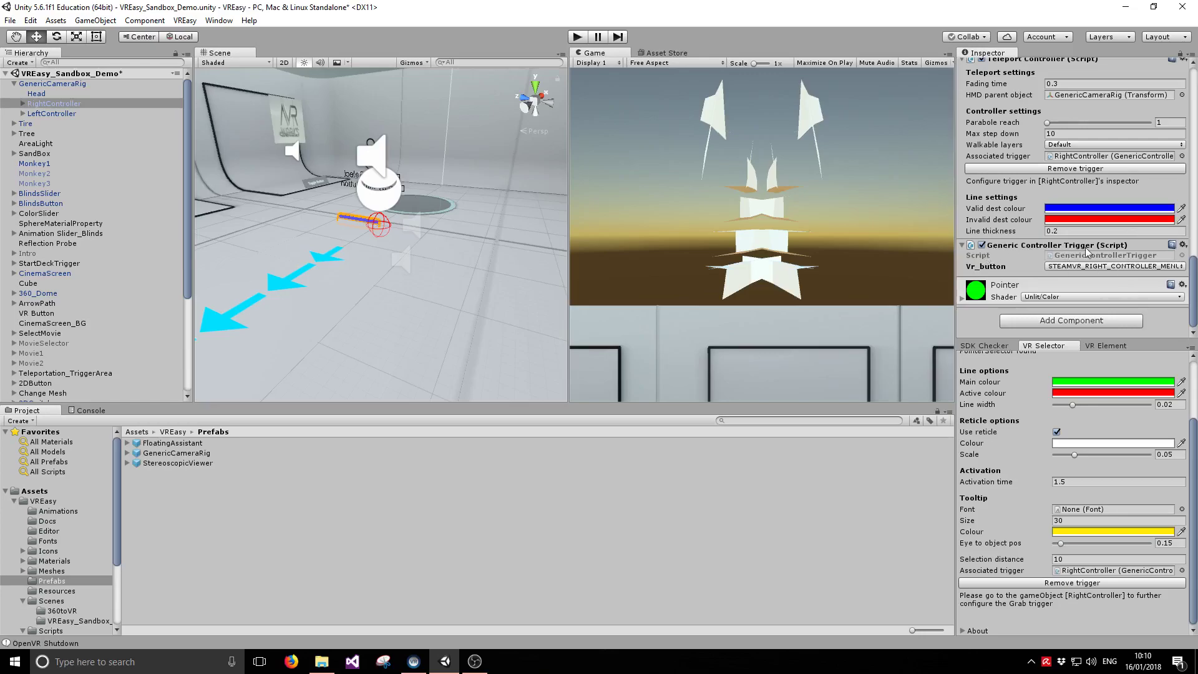
# Set the new Generic Controller Trigger's VR button to STEAMVR_RIGHT_TRIGGER_TOUCH and clear the object selection.
pyautogui.click(1091, 267)
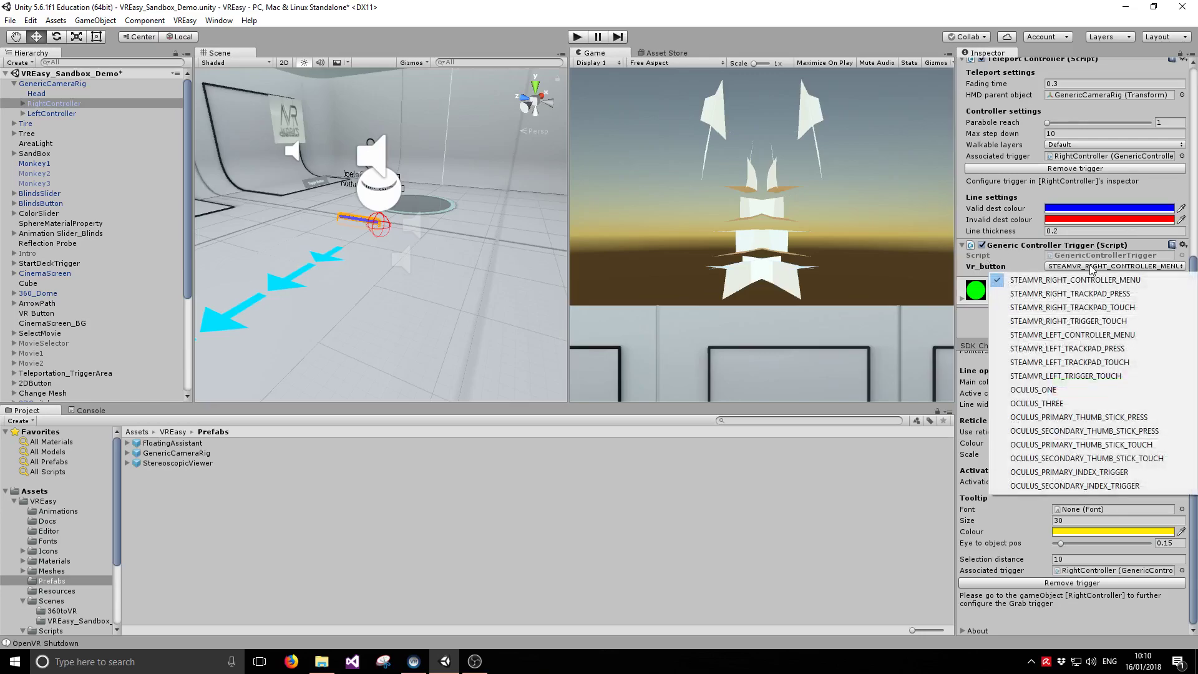
pyautogui.click(1126, 322)
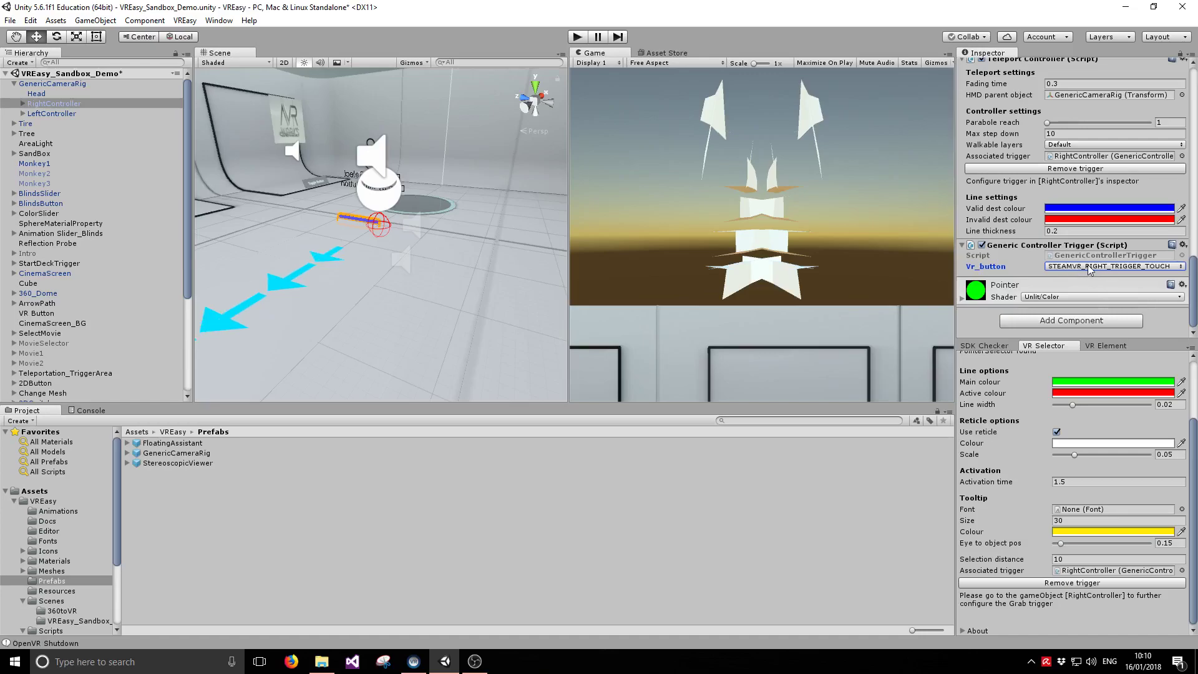
pyautogui.click(1124, 268)
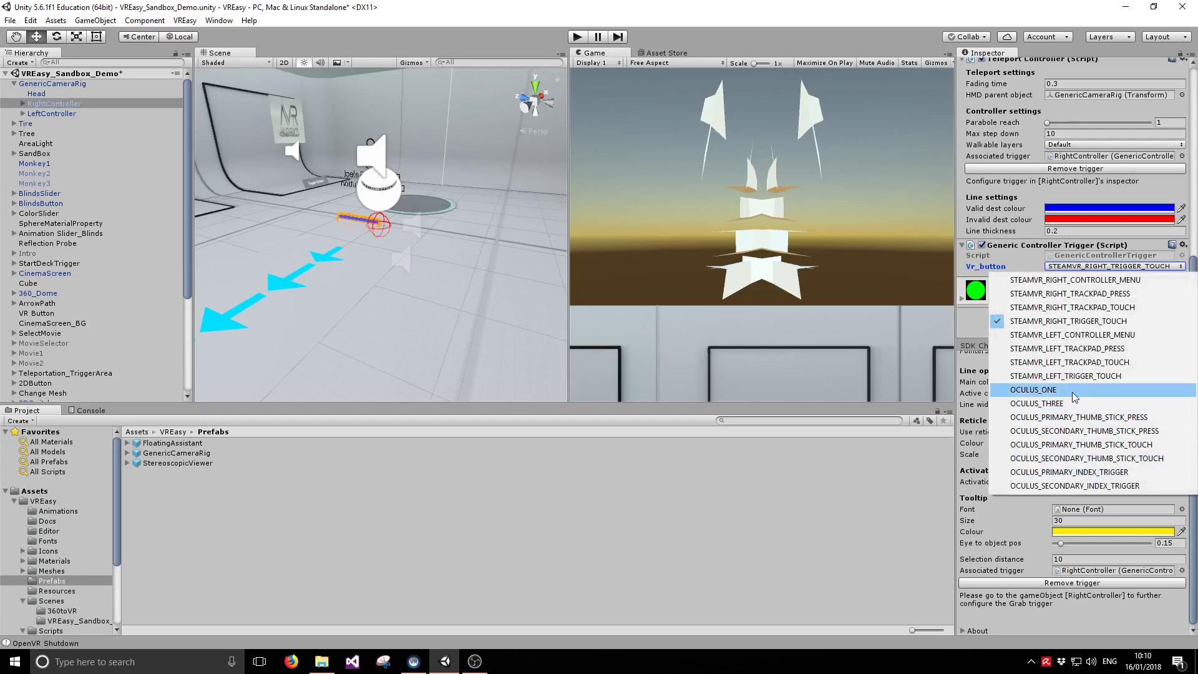
pyautogui.click(705, 573)
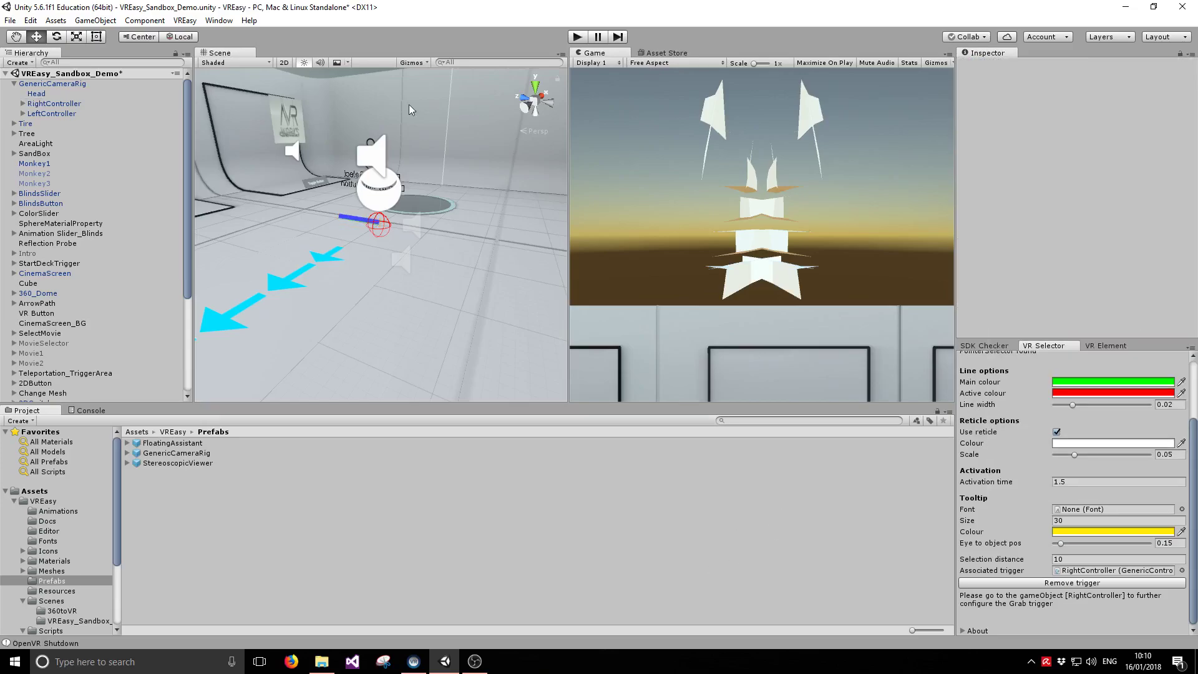
# Run the scene to test teleporting with the right controller's trigger, and stop play mode.
pyautogui.click(575, 40)
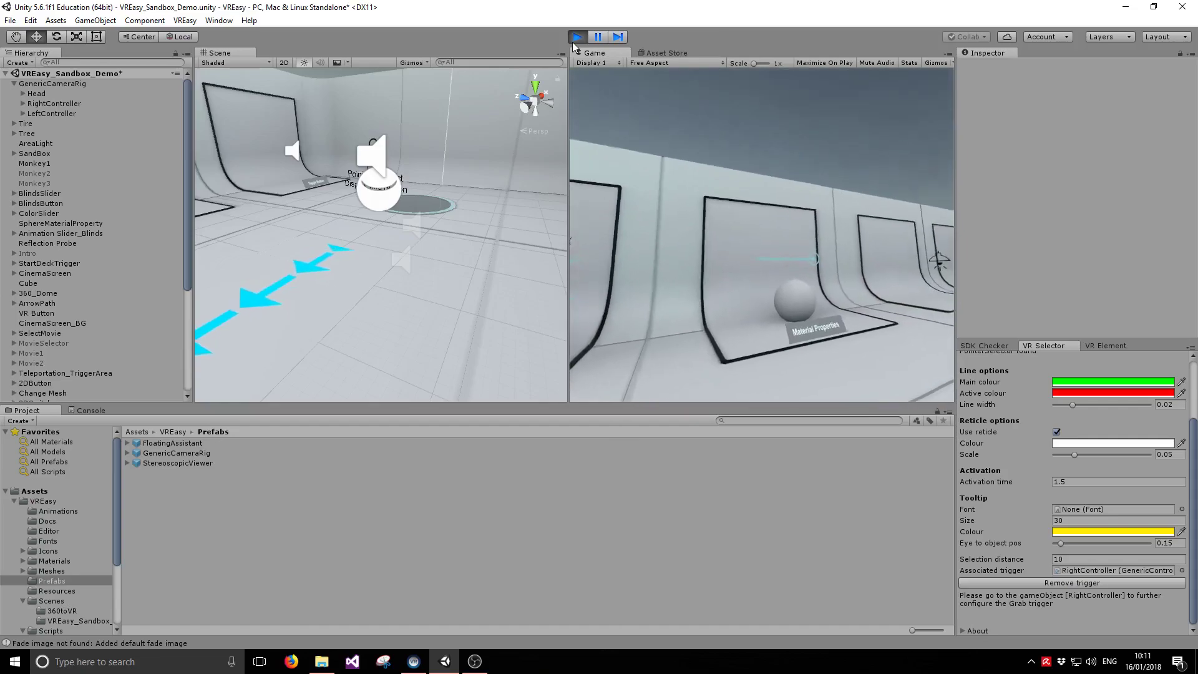
pyautogui.click(578, 38)
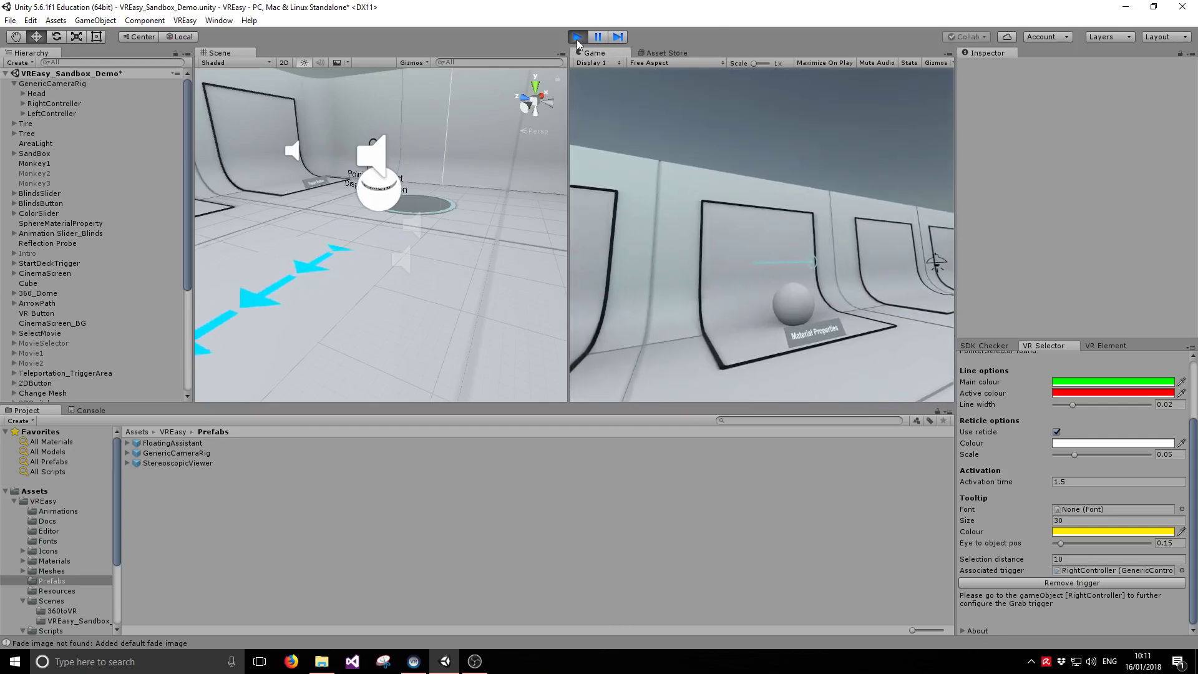